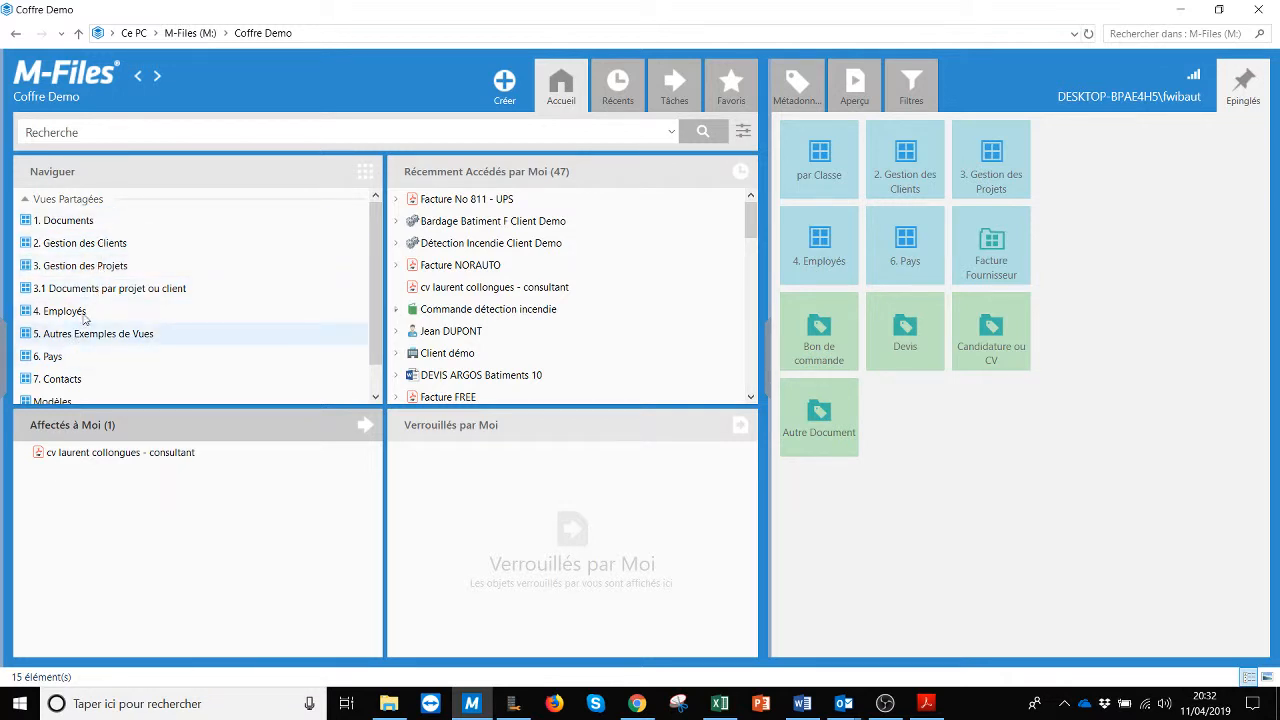
Step: Open the 2. Gestion des Clients view listing 26 clients with city, phone and region
{"action": "left_click", "coordinate": [52, 245]}
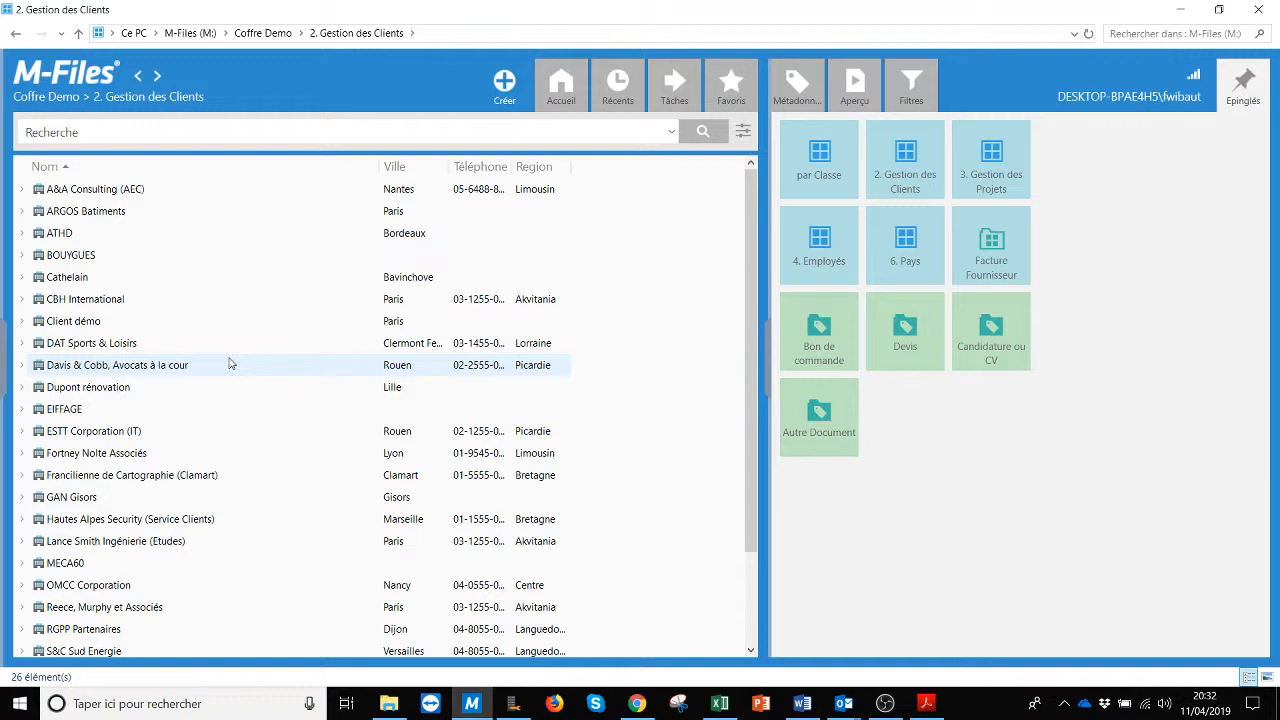
{"action": "left_click", "coordinate": [513, 704]}
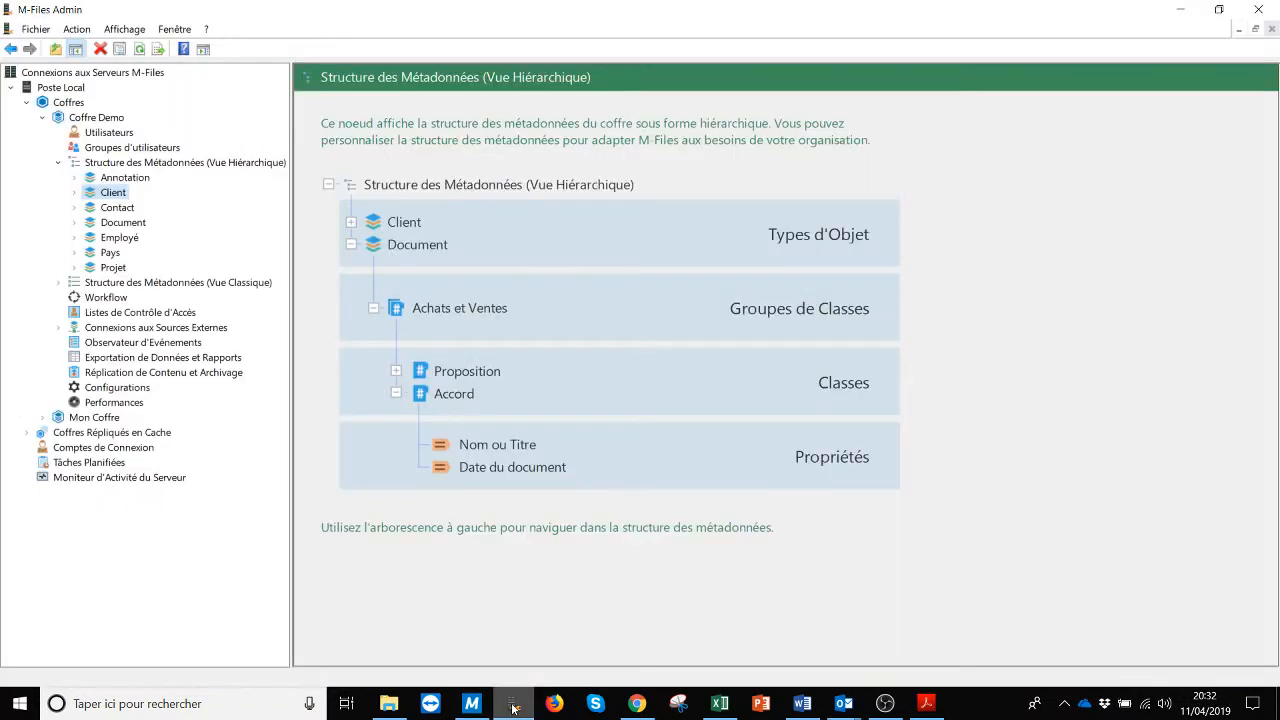
Step: Review the Client object type's external database connection options in M-Files Admin, cancel, and return
{"action": "right_click", "coordinate": [100, 197]}
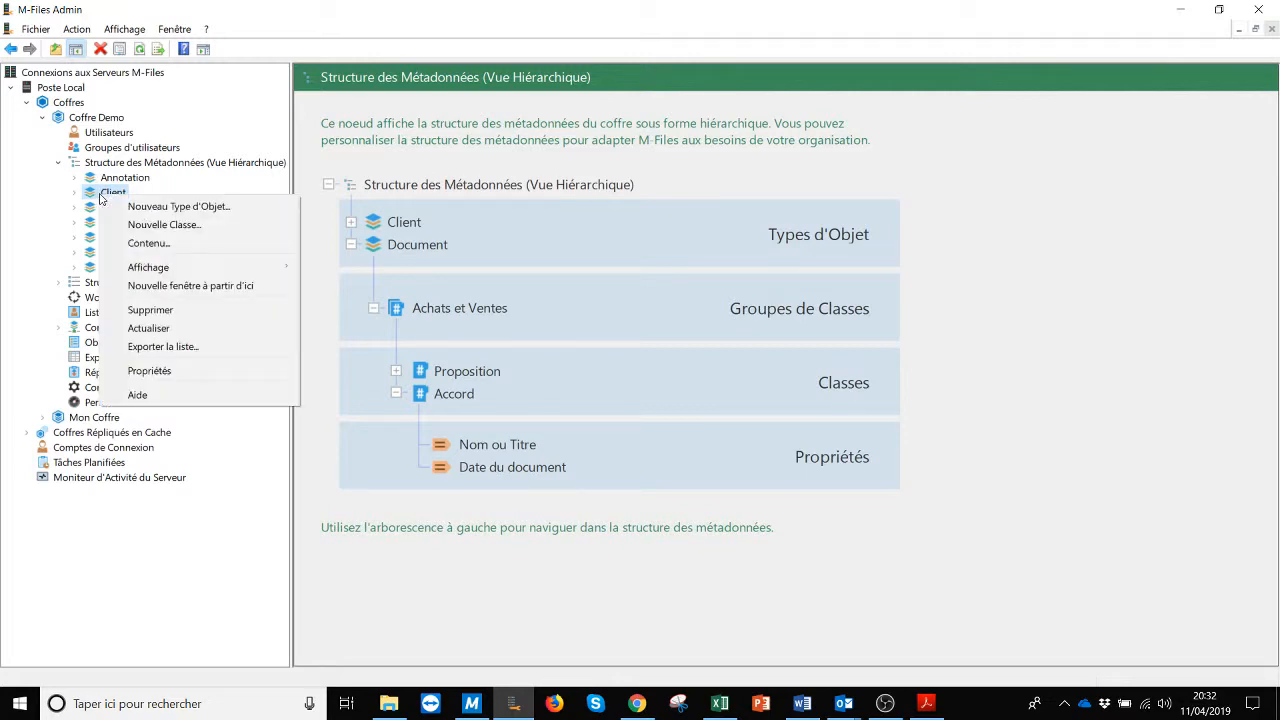
{"action": "left_click", "coordinate": [178, 372]}
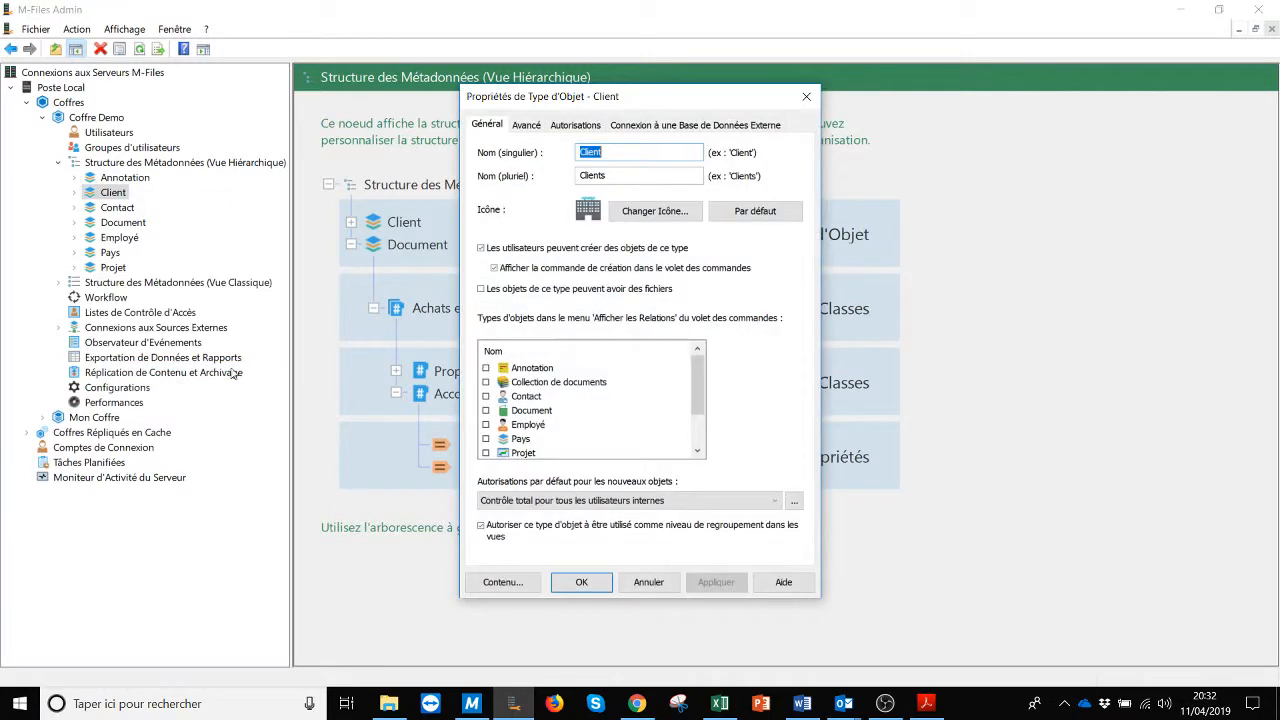
{"action": "left_click", "coordinate": [687, 127]}
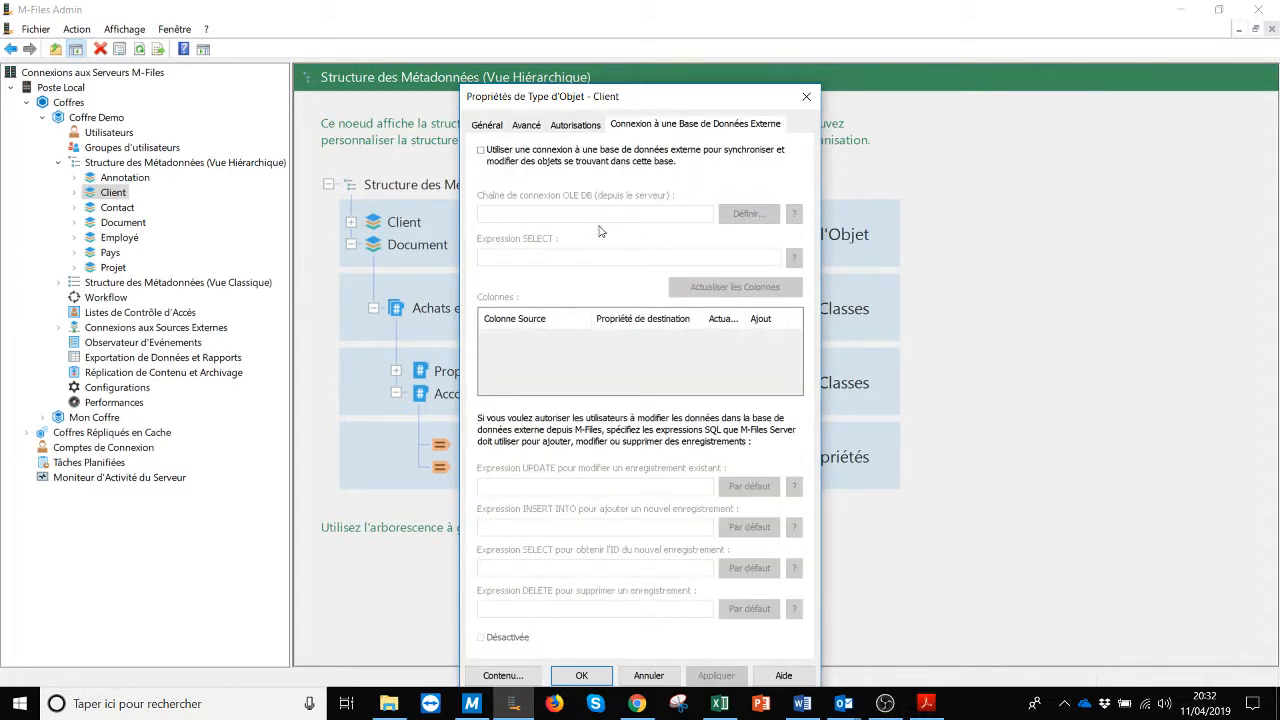
{"action": "left_click", "coordinate": [482, 151]}
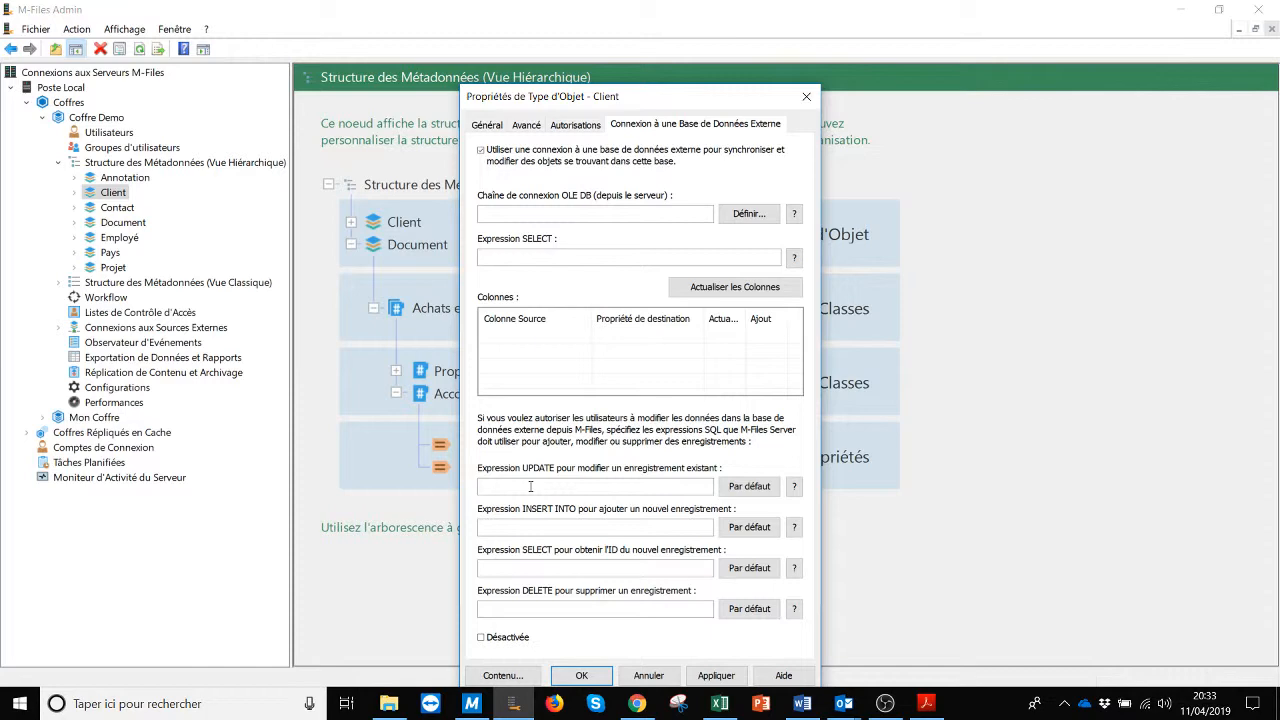
{"action": "left_click", "coordinate": [649, 676]}
{"action": "left_click", "coordinate": [474, 704]}
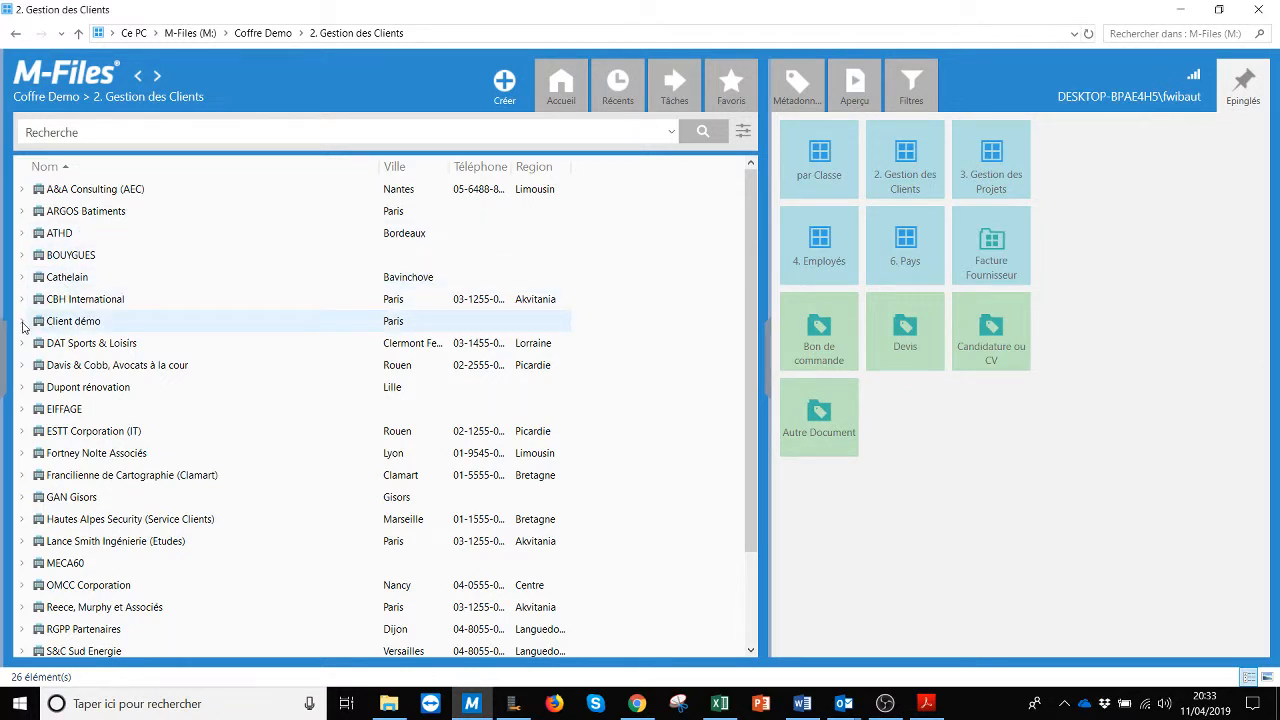
Step: Expand Client démo and browse its projects, contacts and documents
{"action": "left_click", "coordinate": [22, 322]}
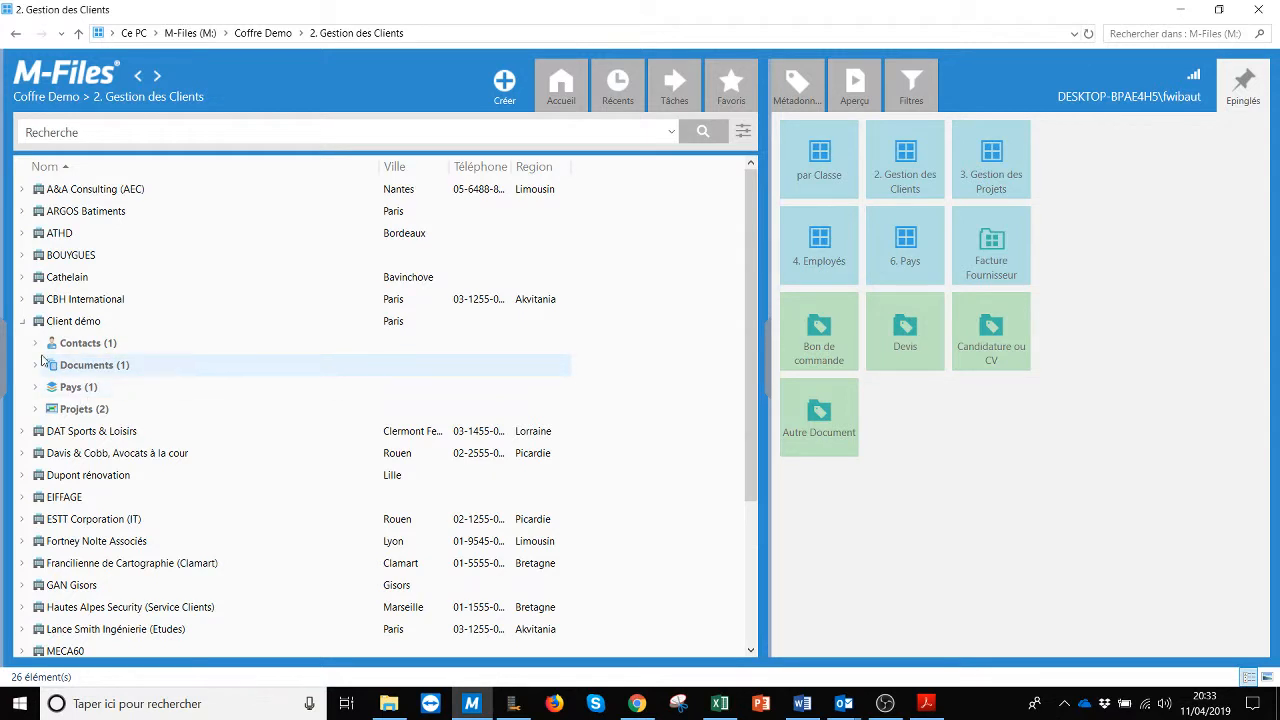
{"action": "left_click", "coordinate": [36, 409]}
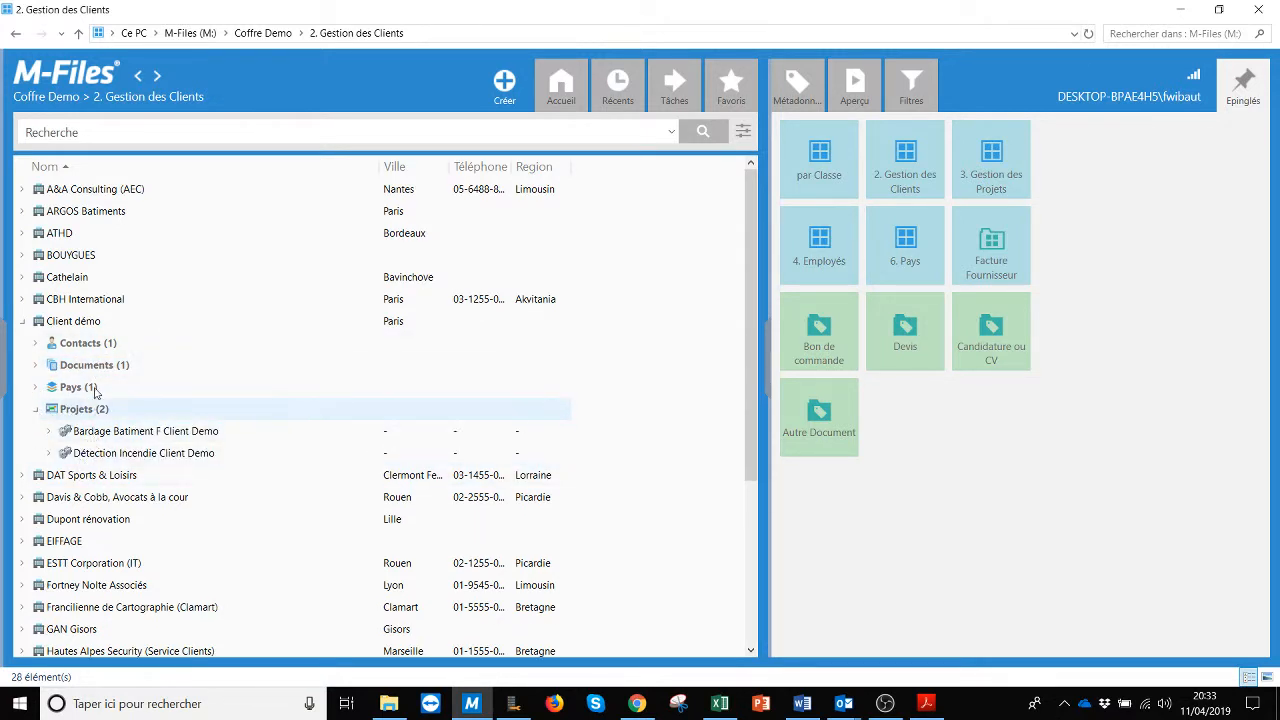
{"action": "left_click", "coordinate": [35, 343]}
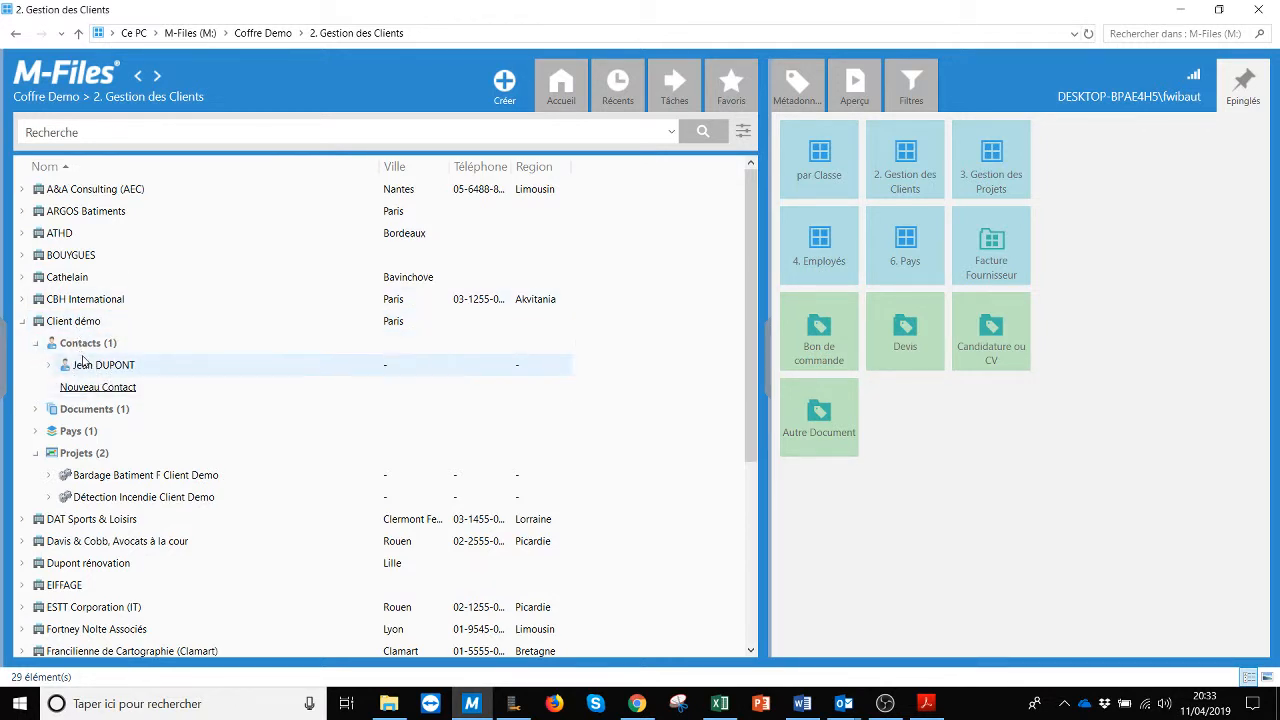
{"action": "left_click", "coordinate": [36, 411]}
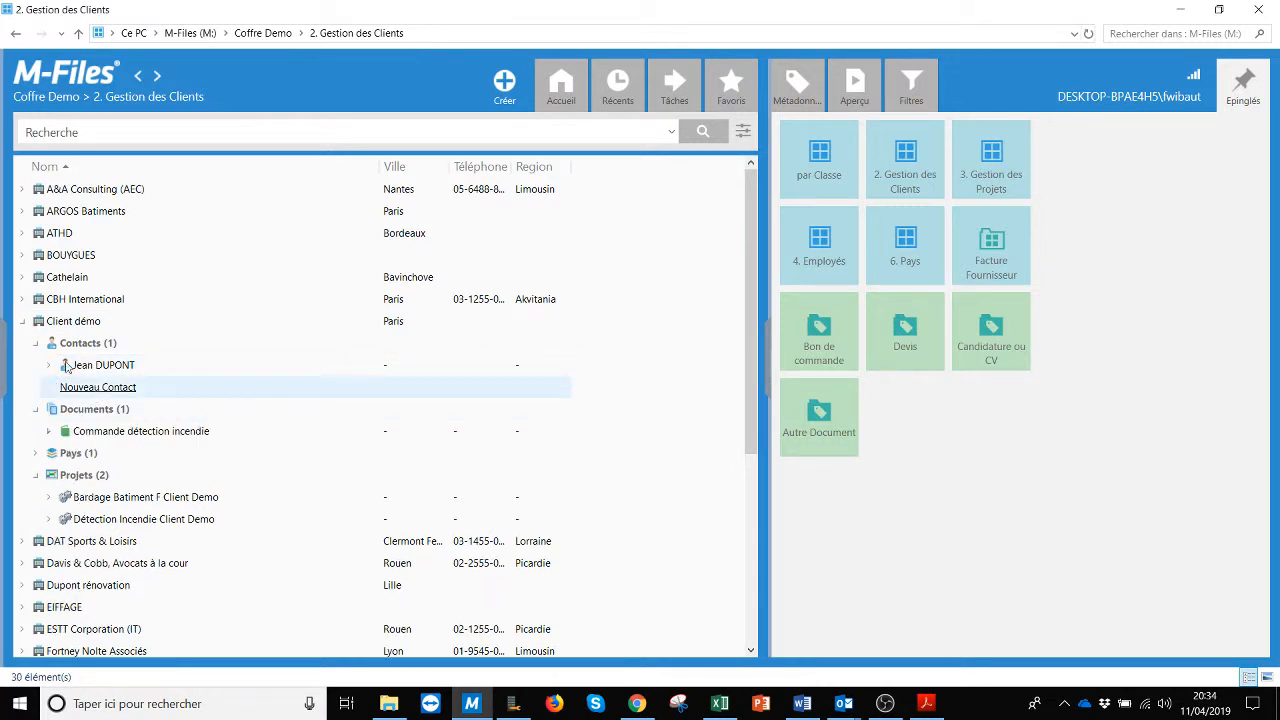
{"action": "left_click", "coordinate": [36, 409]}
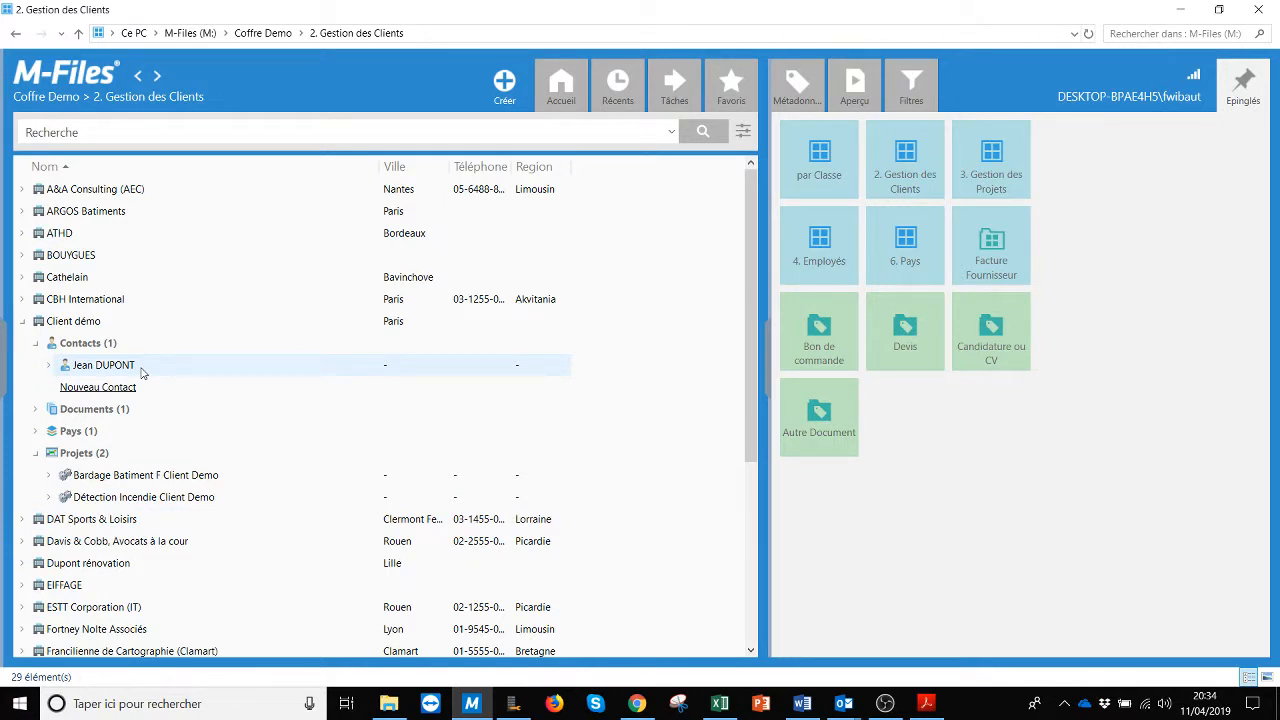
Step: Re-expand Client démo's Projets and reveal Bardage Batiment F Client Demo's related groups
{"action": "left_click", "coordinate": [23, 321]}
{"action": "left_click", "coordinate": [23, 321]}
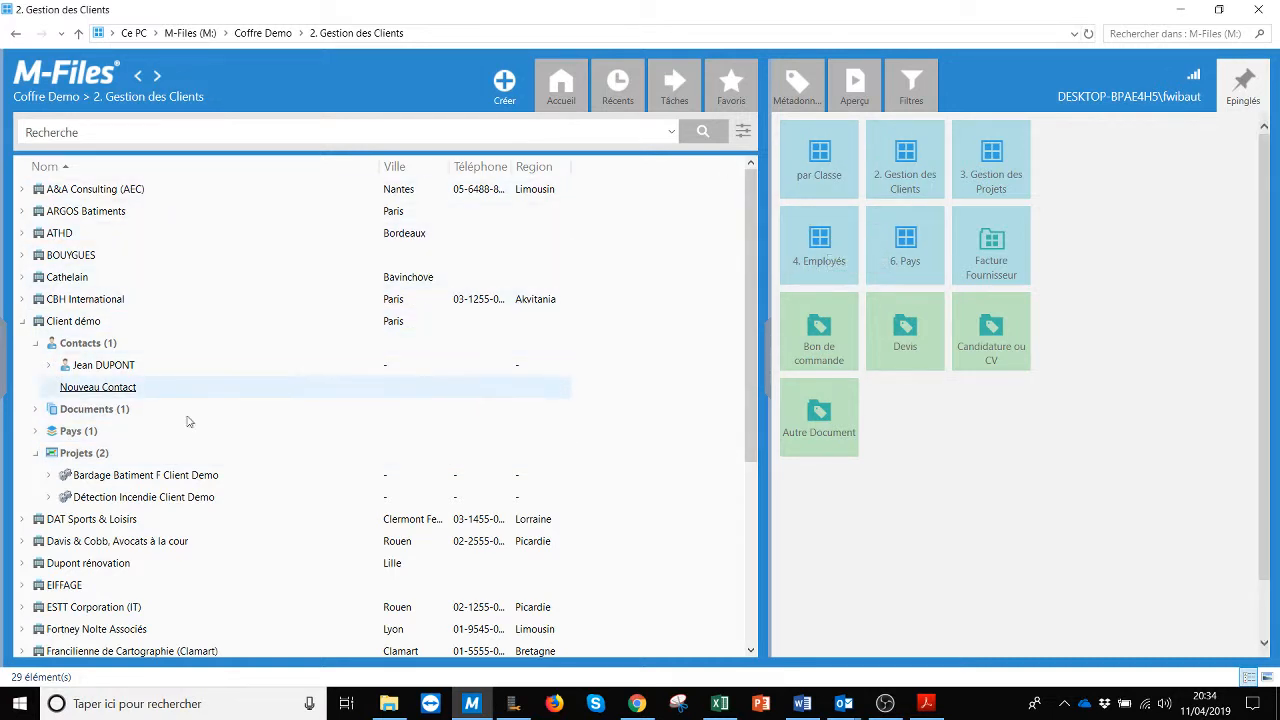
{"action": "left_click", "coordinate": [37, 455]}
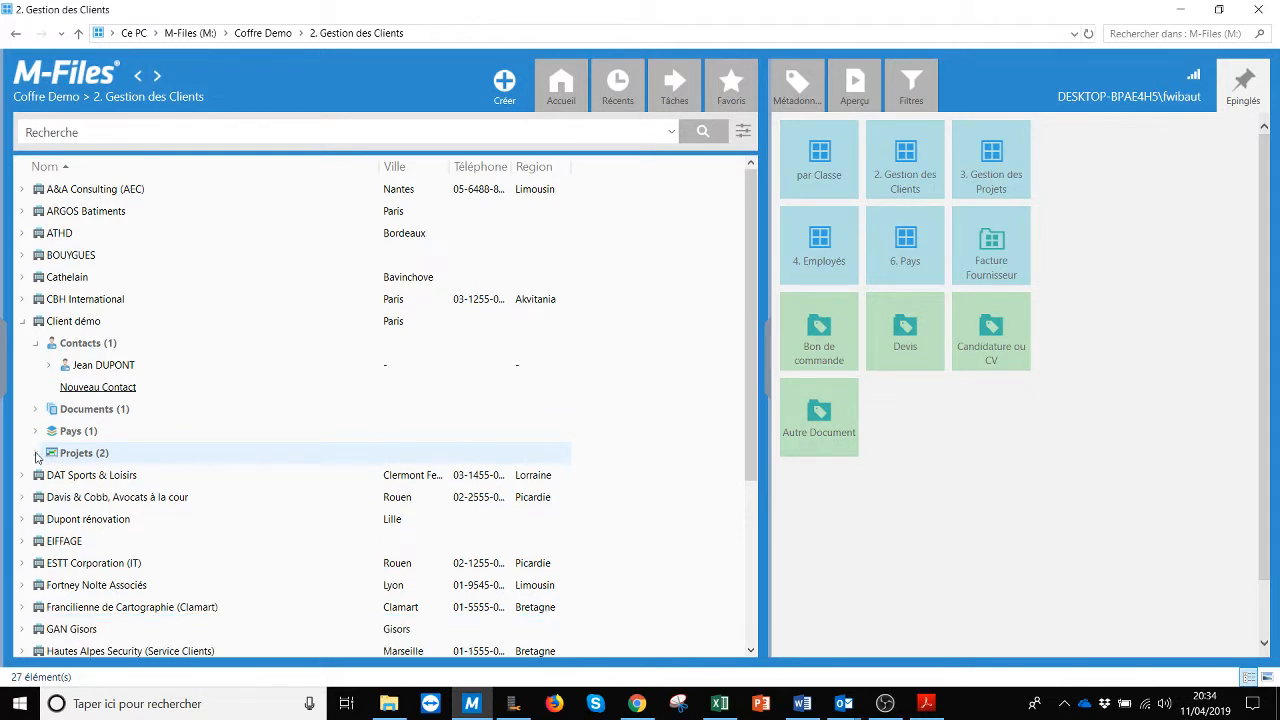
{"action": "left_click", "coordinate": [37, 455]}
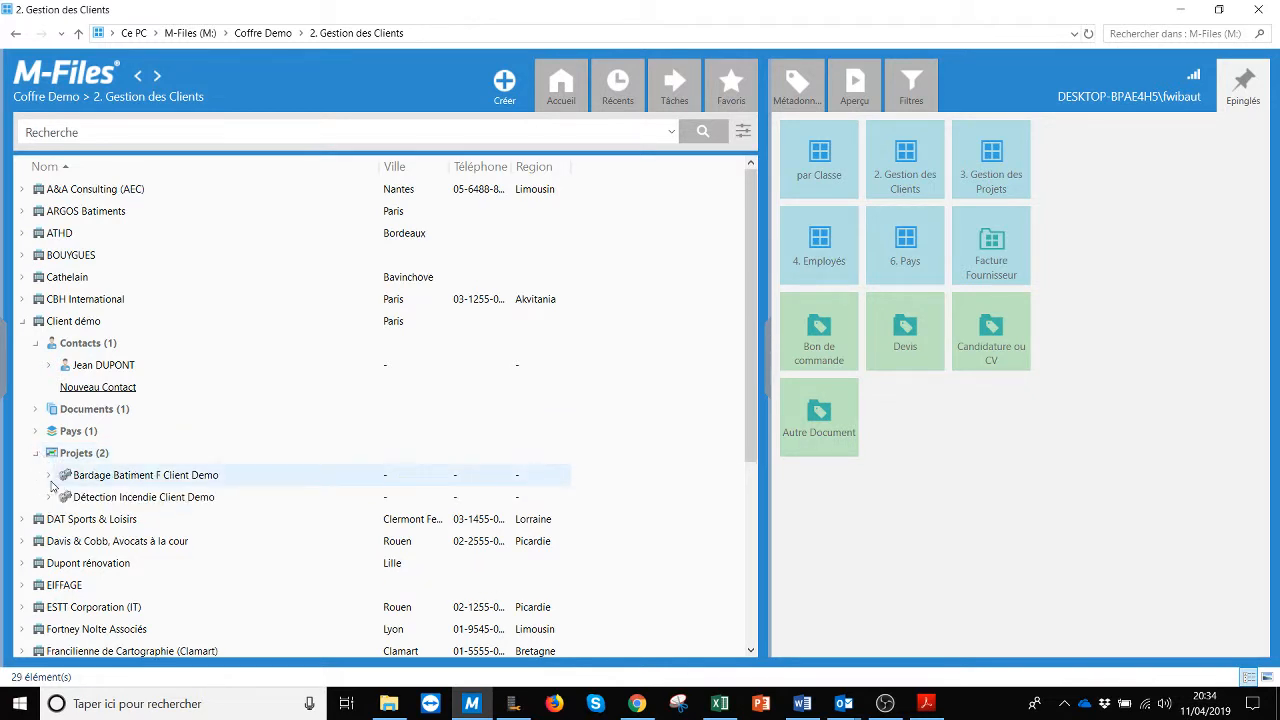
{"action": "left_click", "coordinate": [50, 477]}
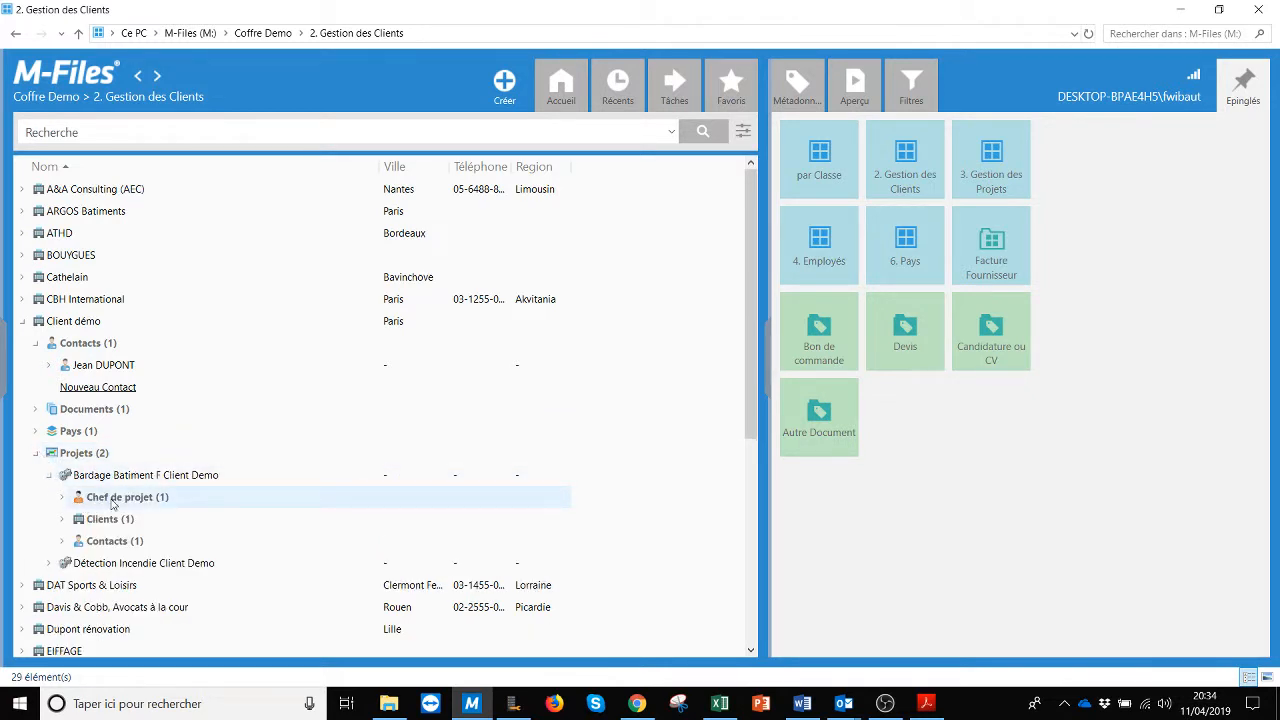
Step: In 4. Employés, show an employee's seven projects and supervisor, then open 3. Gestion des Projets
{"action": "left_click", "coordinate": [818, 242]}
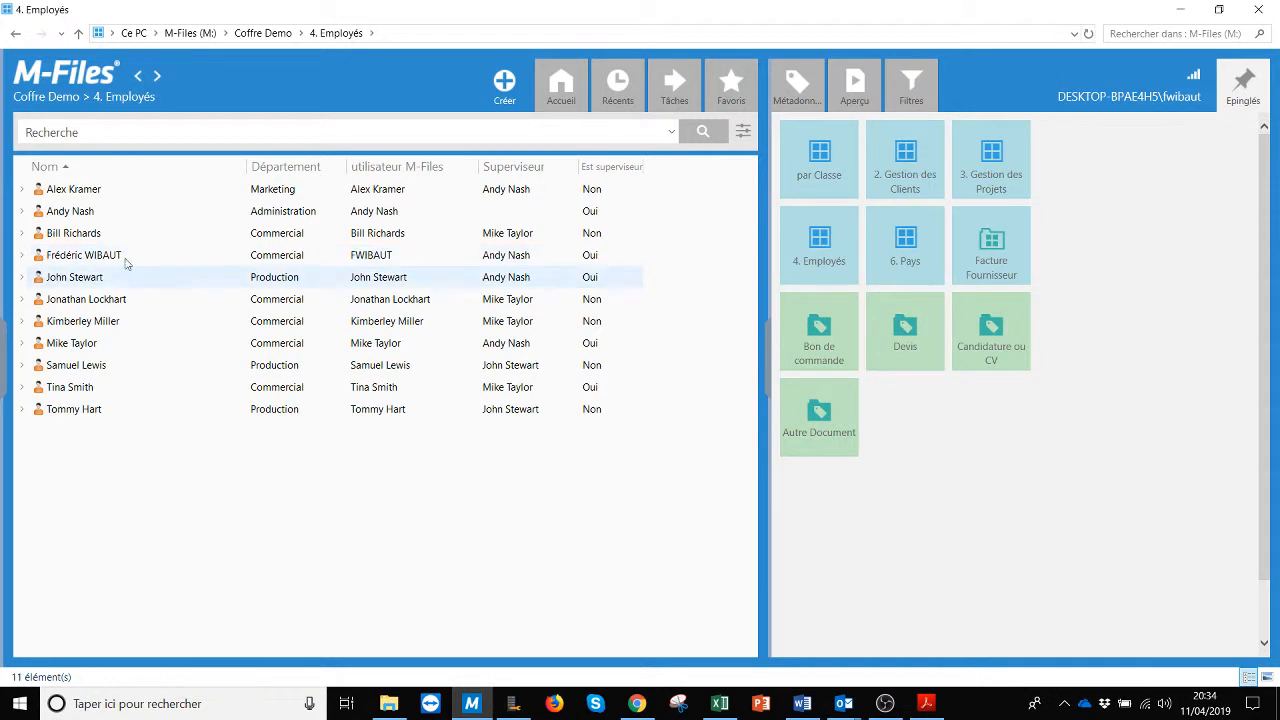
{"action": "left_click", "coordinate": [22, 256]}
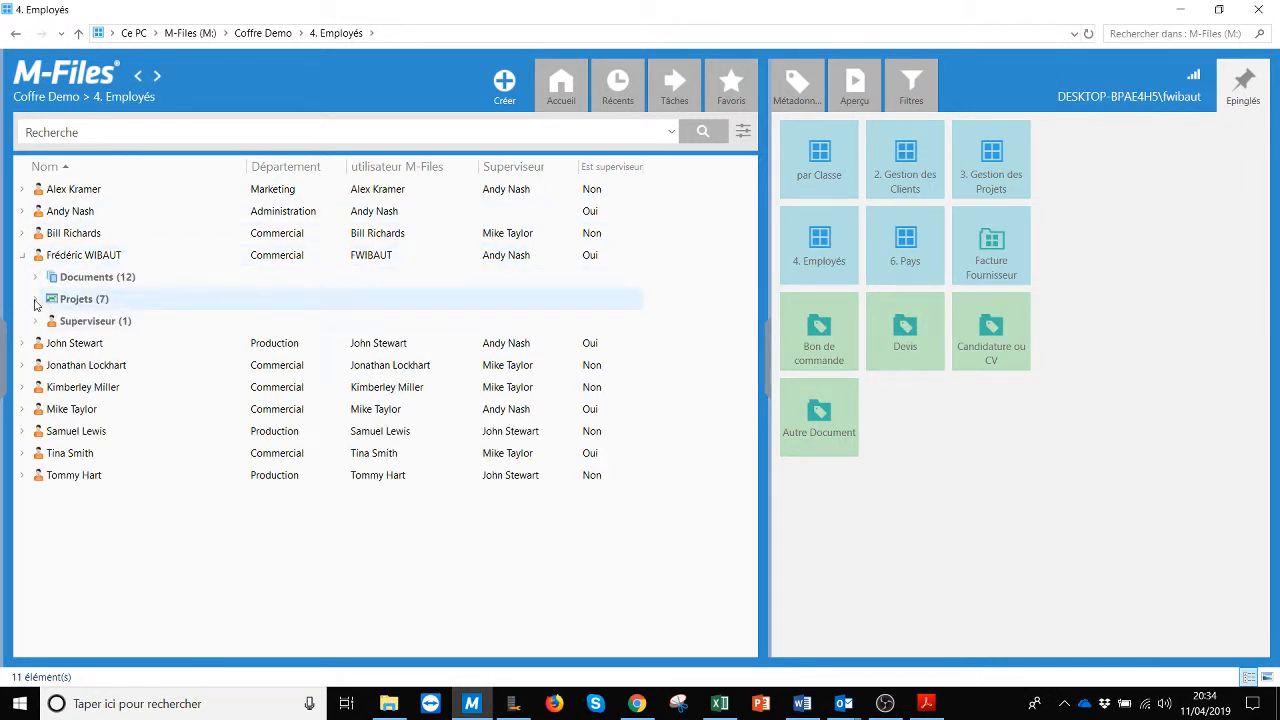
{"action": "left_click", "coordinate": [35, 299]}
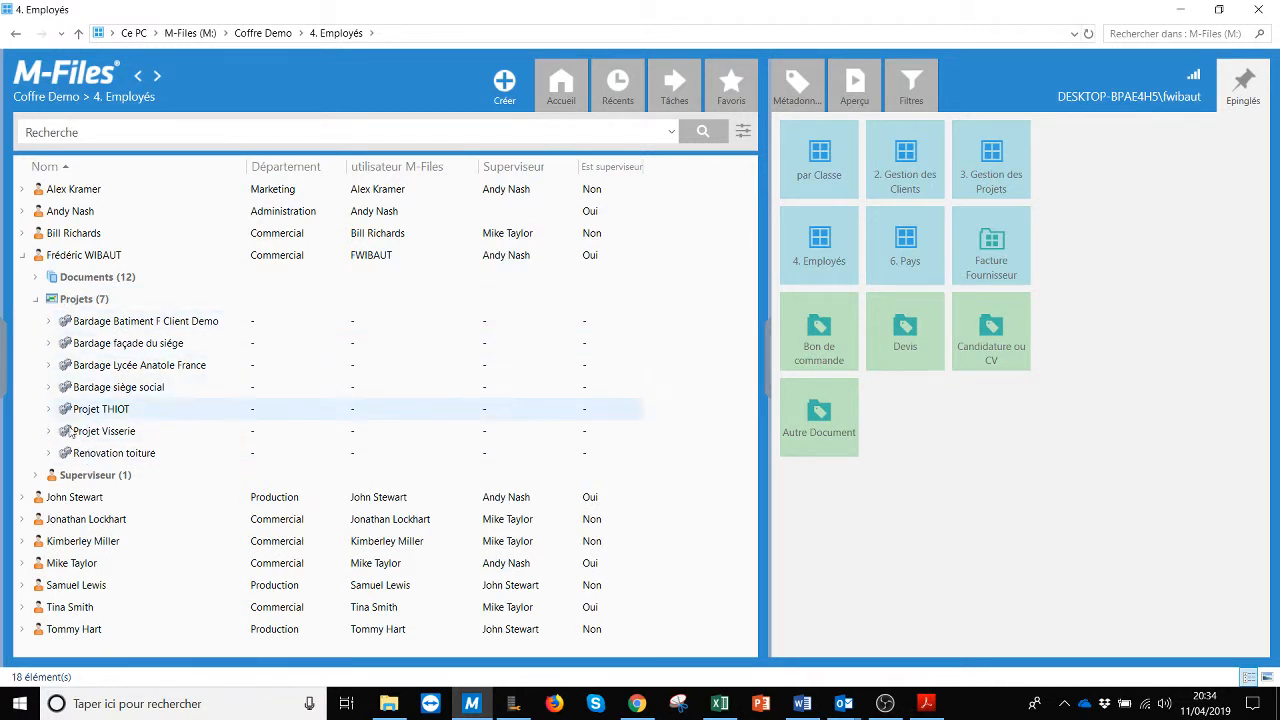
{"action": "left_click", "coordinate": [36, 476]}
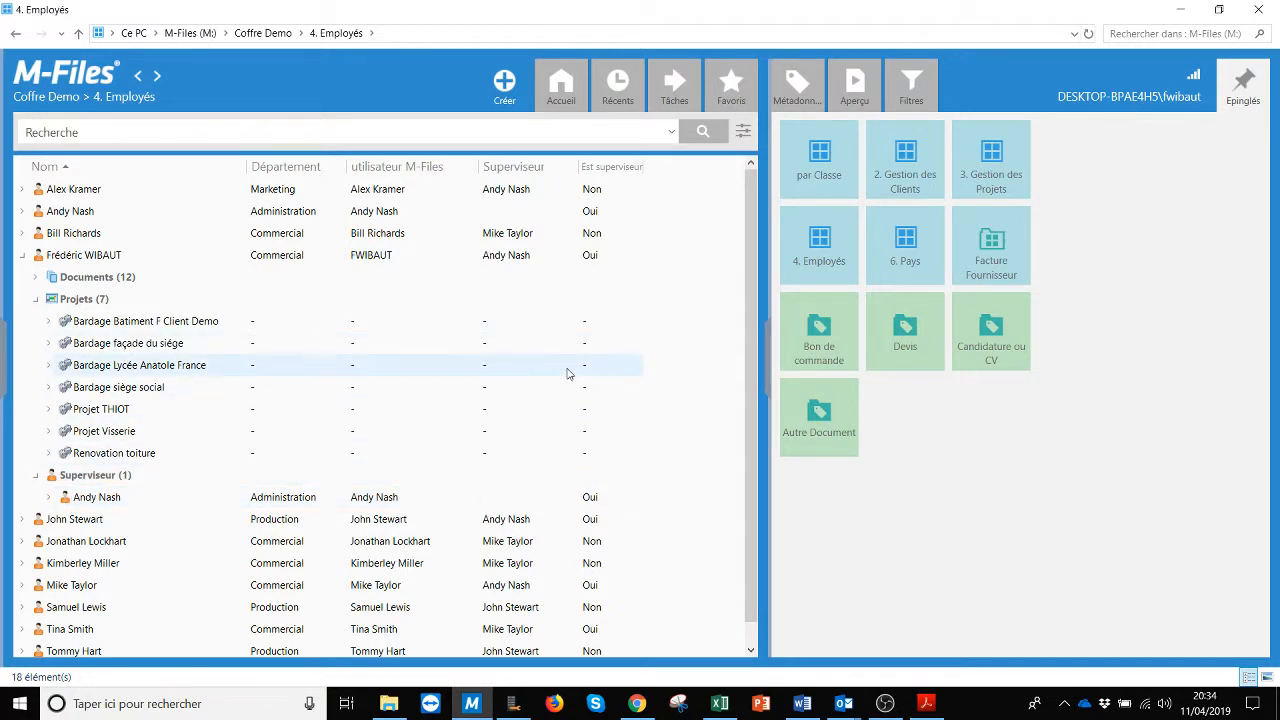
{"action": "left_click", "coordinate": [985, 160]}
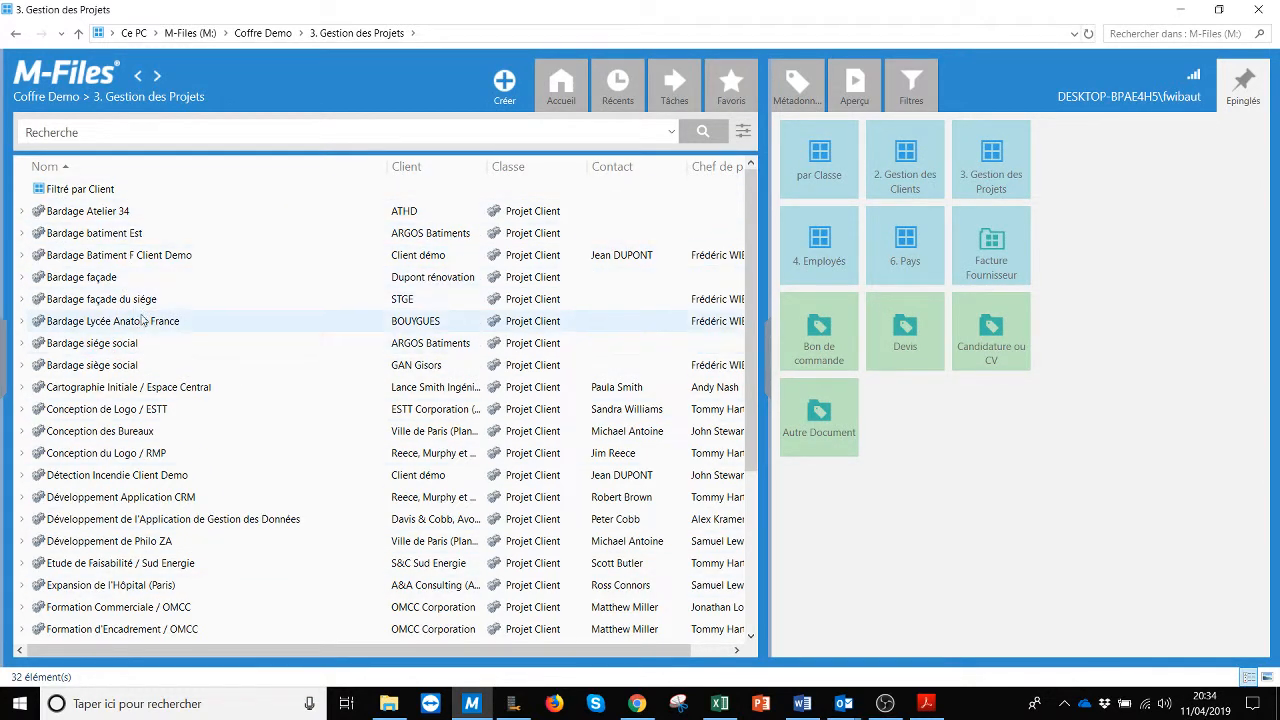
Step: Expand Bardage façade du siège, check its Chef de projet, and collapse its two documents
{"action": "left_click", "coordinate": [23, 299]}
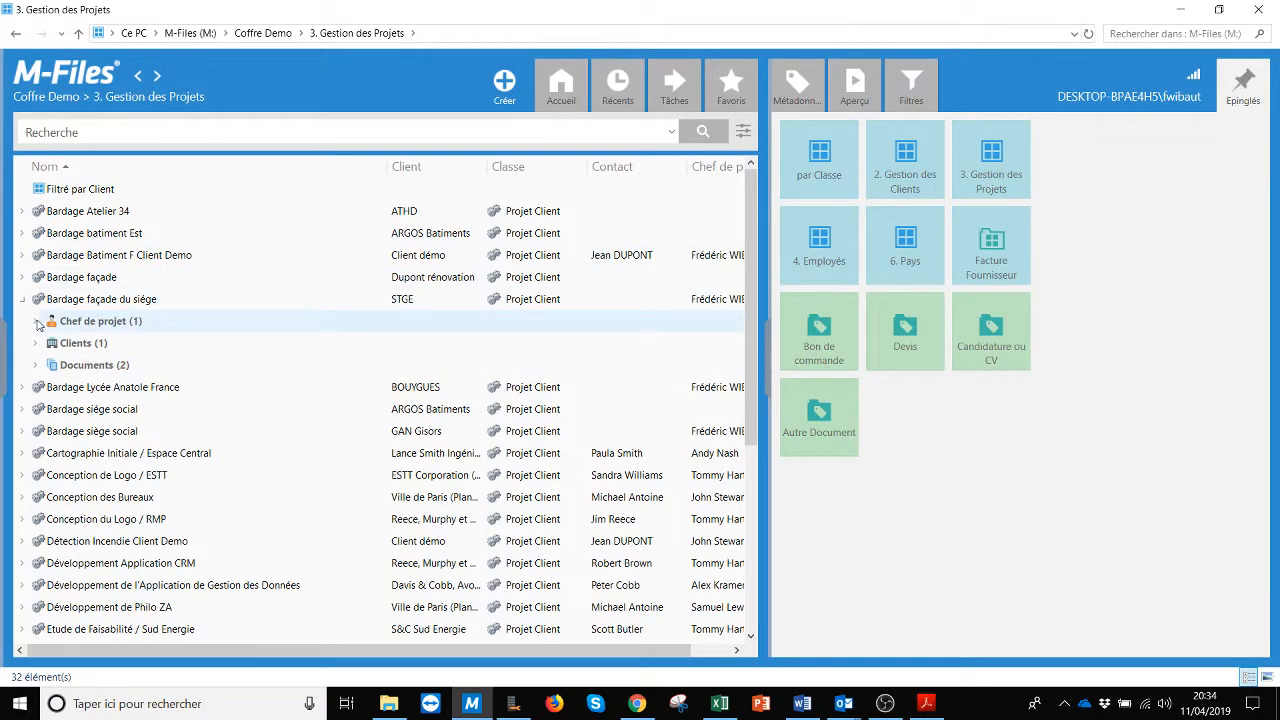
{"action": "left_click", "coordinate": [36, 322]}
{"action": "left_click", "coordinate": [36, 322]}
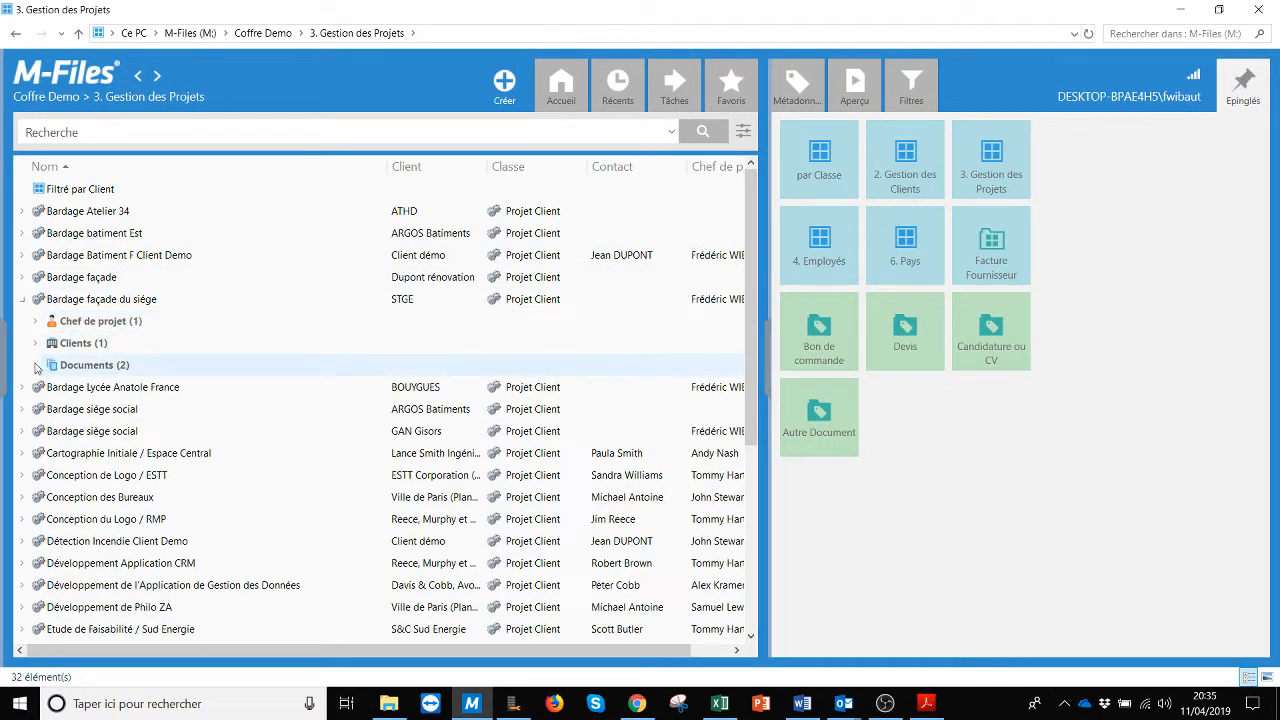
{"action": "left_click", "coordinate": [37, 366]}
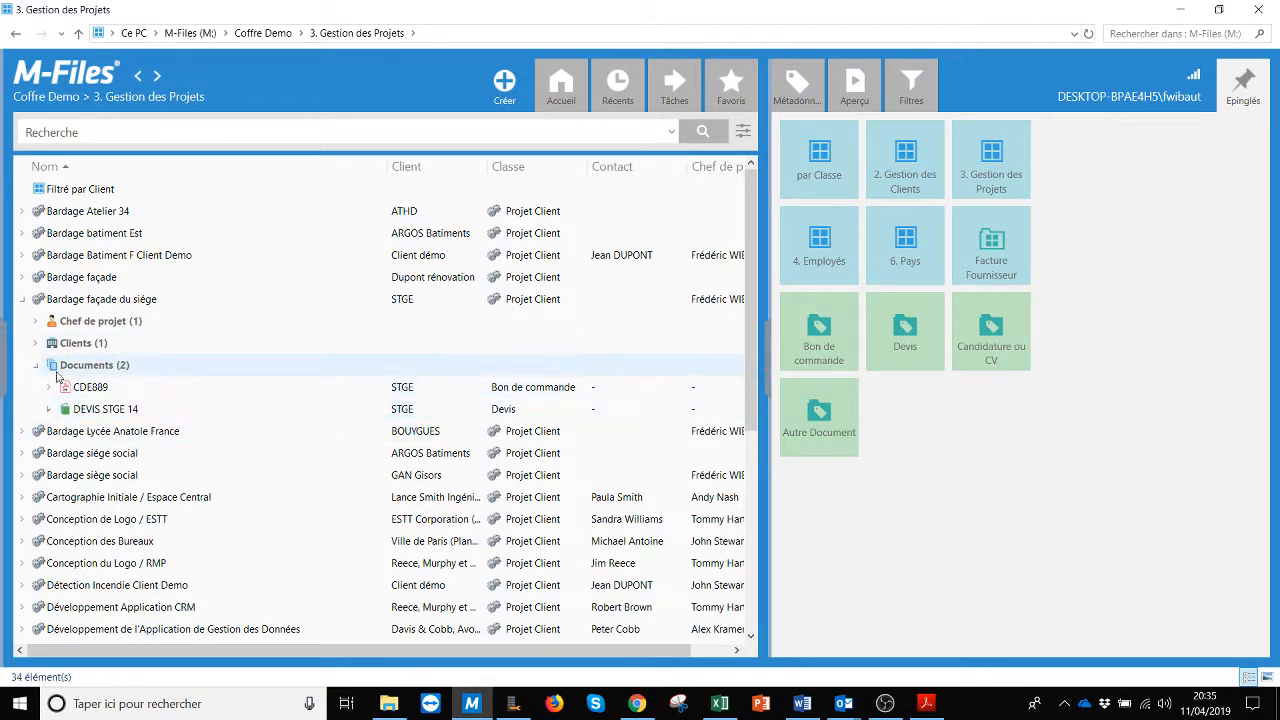
{"action": "left_click", "coordinate": [37, 367]}
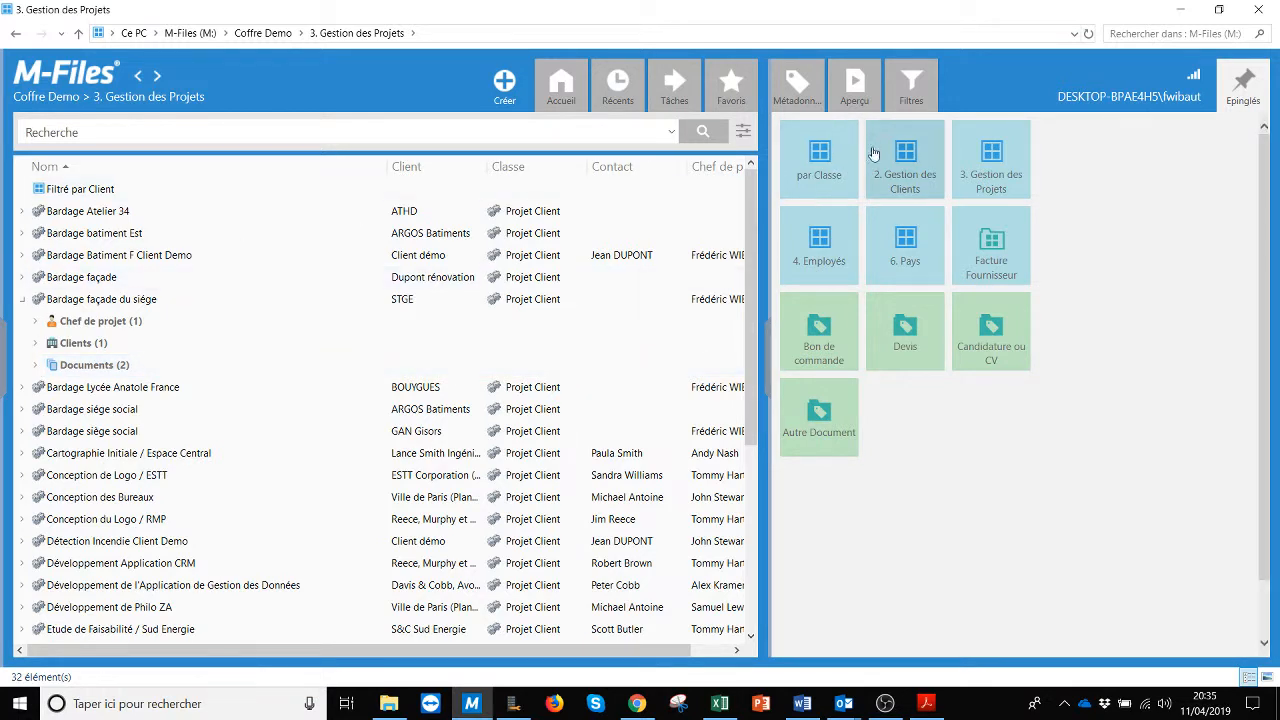
Step: From Client démo in 2. Gestion des Clients, start a new project of class Projet Client
{"action": "left_click", "coordinate": [903, 160]}
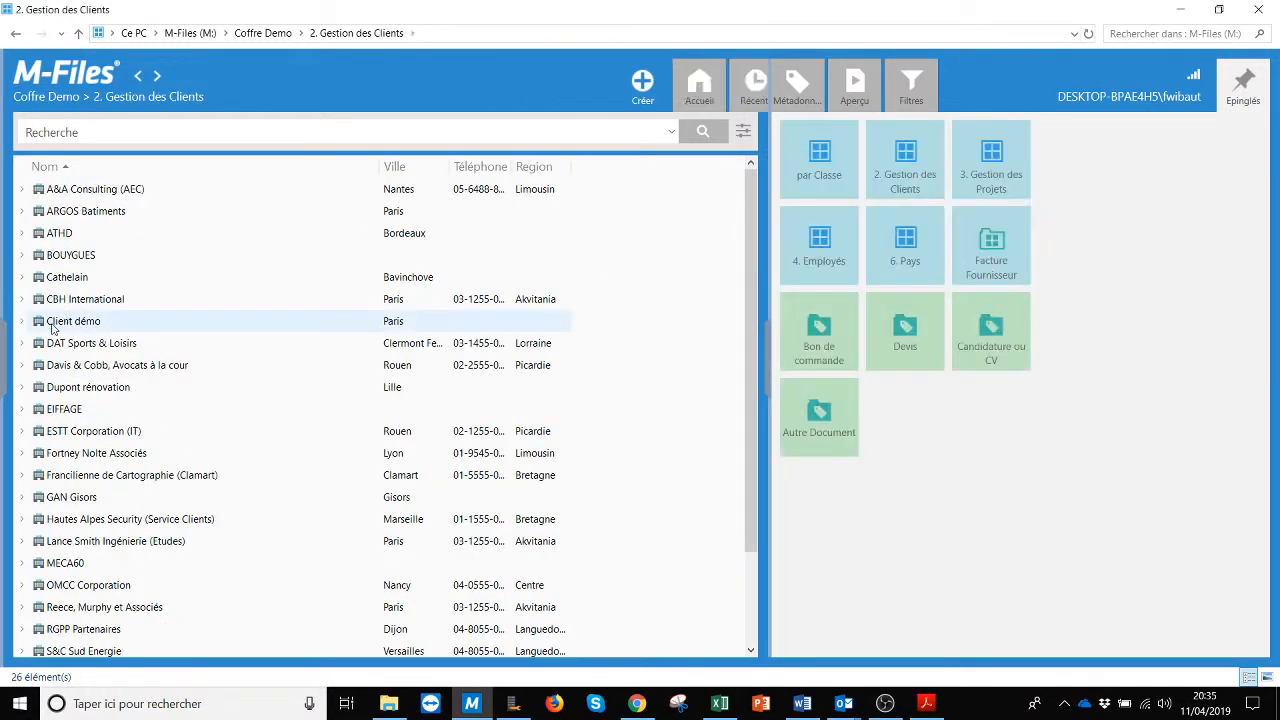
{"action": "left_click", "coordinate": [23, 321]}
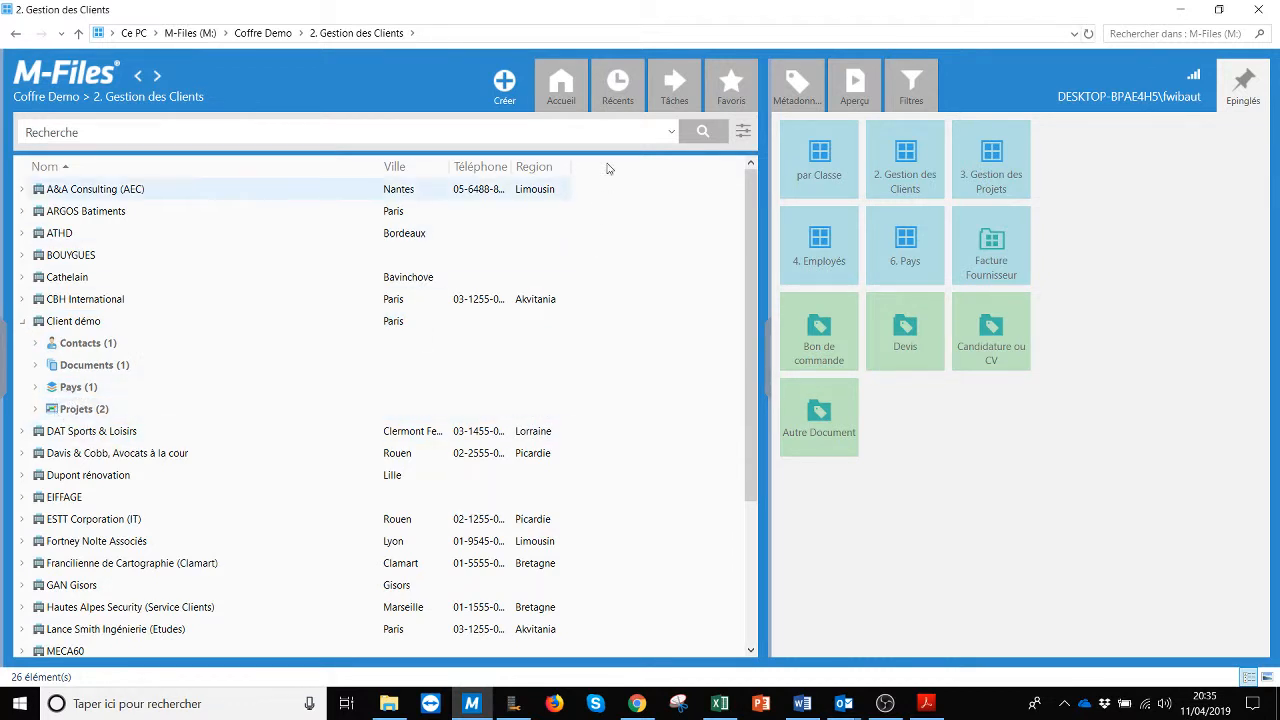
{"action": "left_click", "coordinate": [504, 85]}
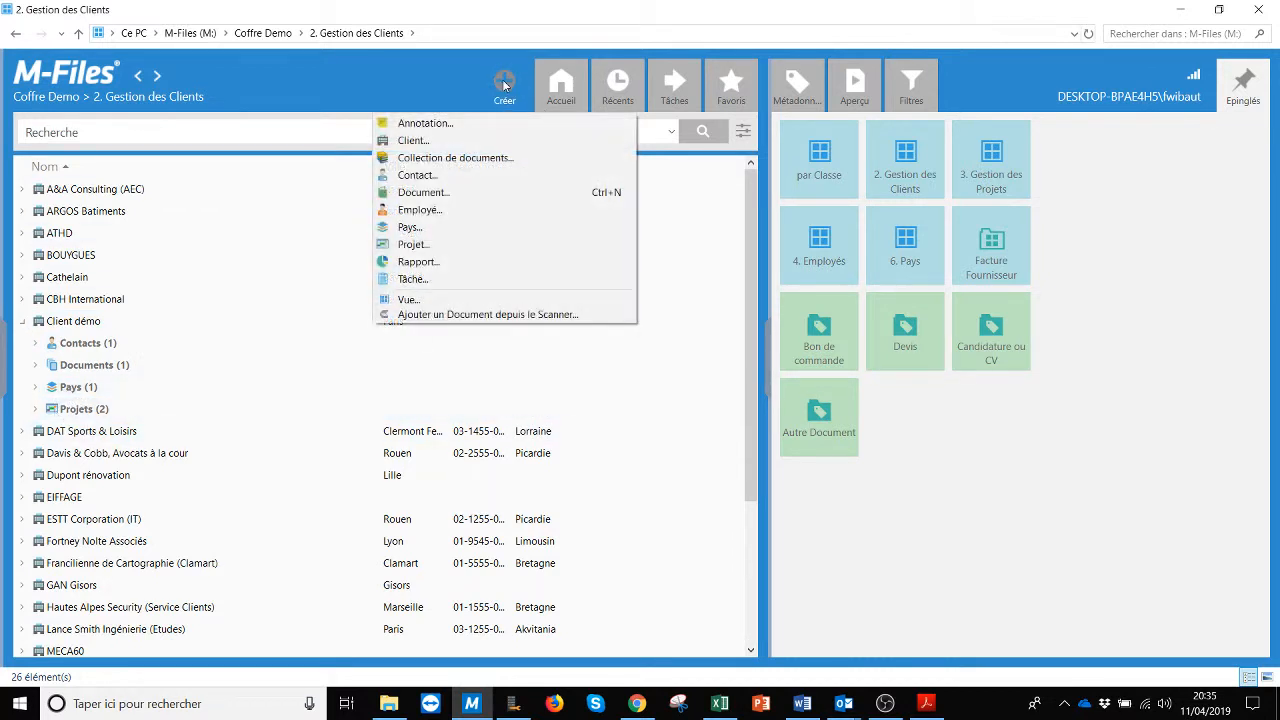
{"action": "left_click", "coordinate": [412, 244]}
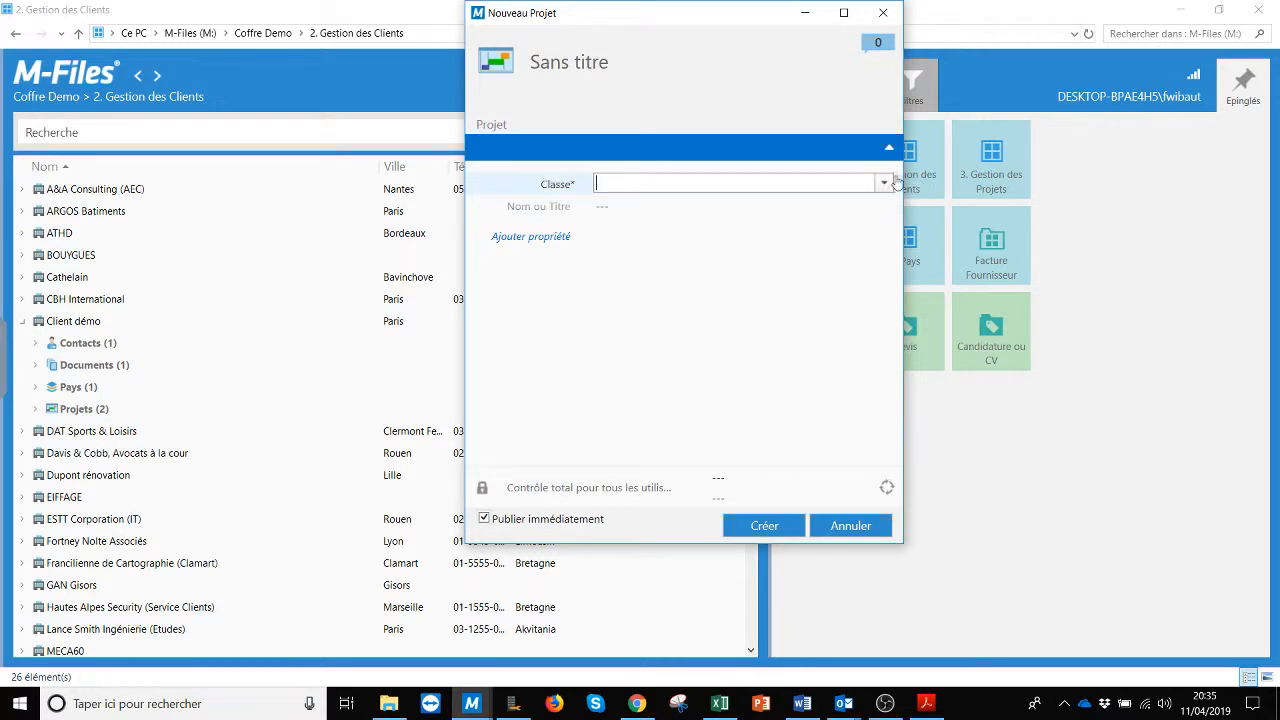
{"action": "left_click", "coordinate": [884, 183]}
{"action": "left_click", "coordinate": [660, 203]}
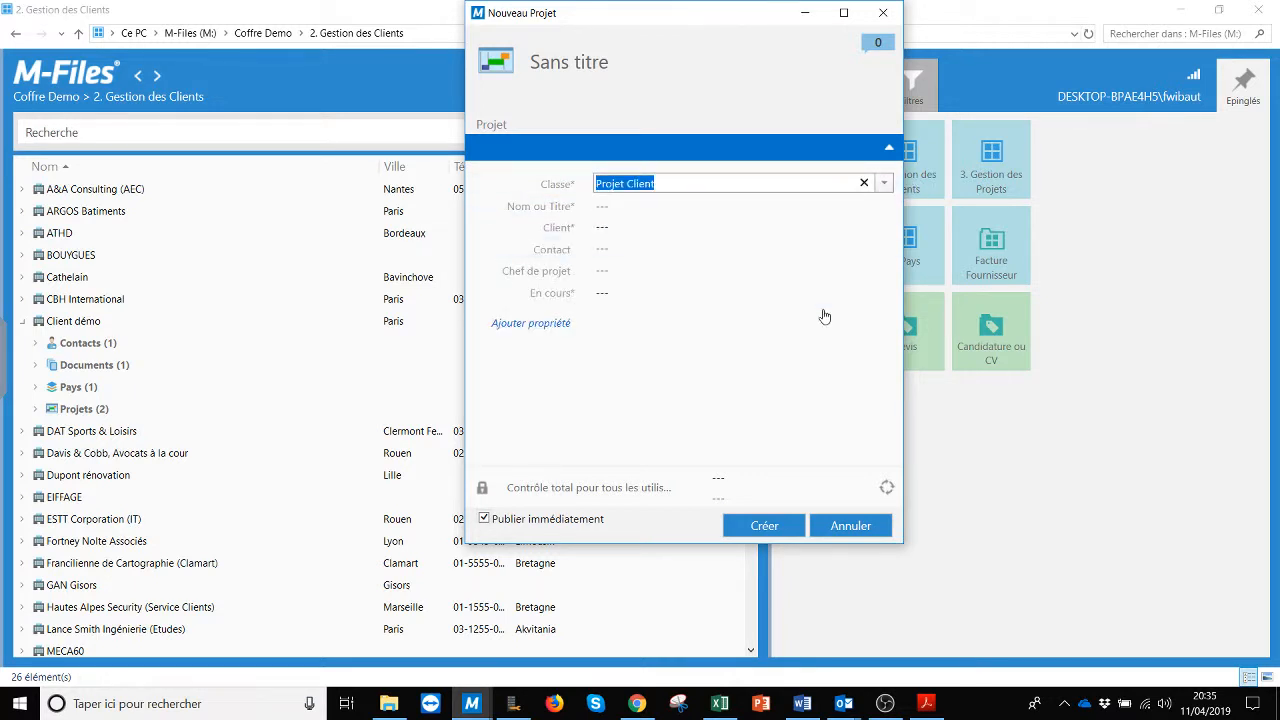
Step: Name the project 'Nouveau projet client demo' and set its Client to Client démo
{"action": "left_click", "coordinate": [600, 206]}
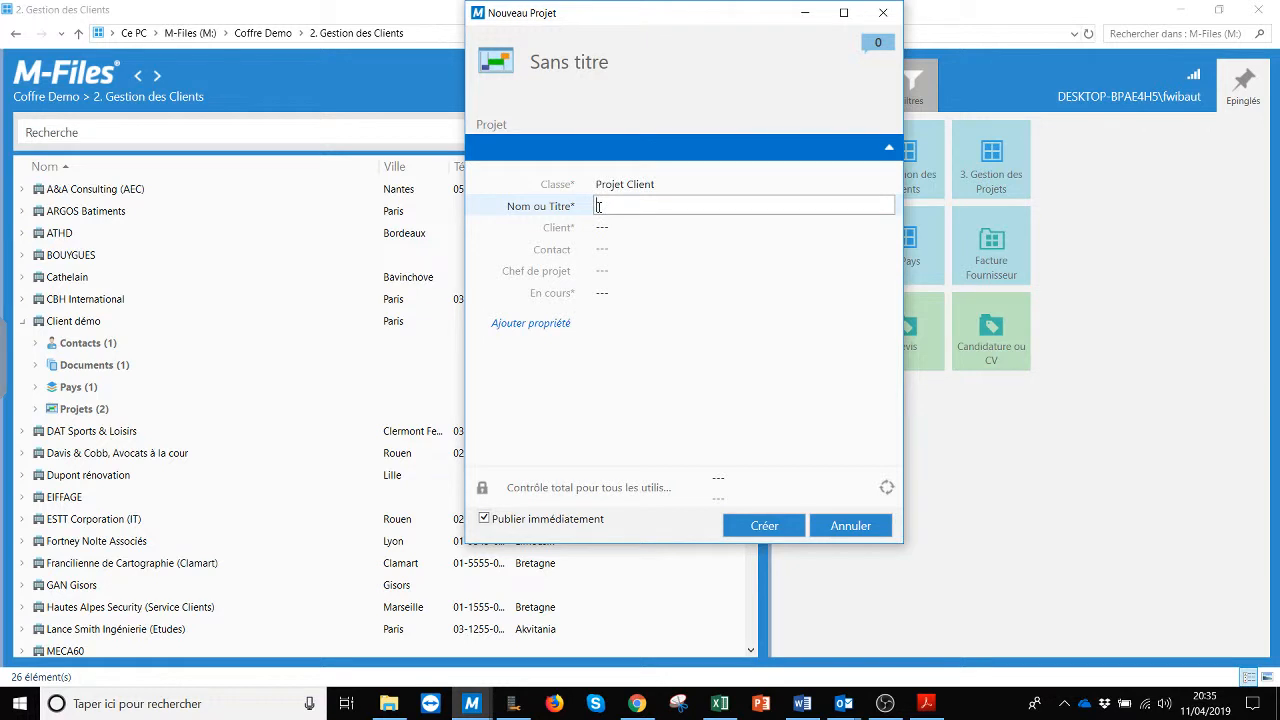
{"action": "type", "text": "Nouveau projet client demo"}
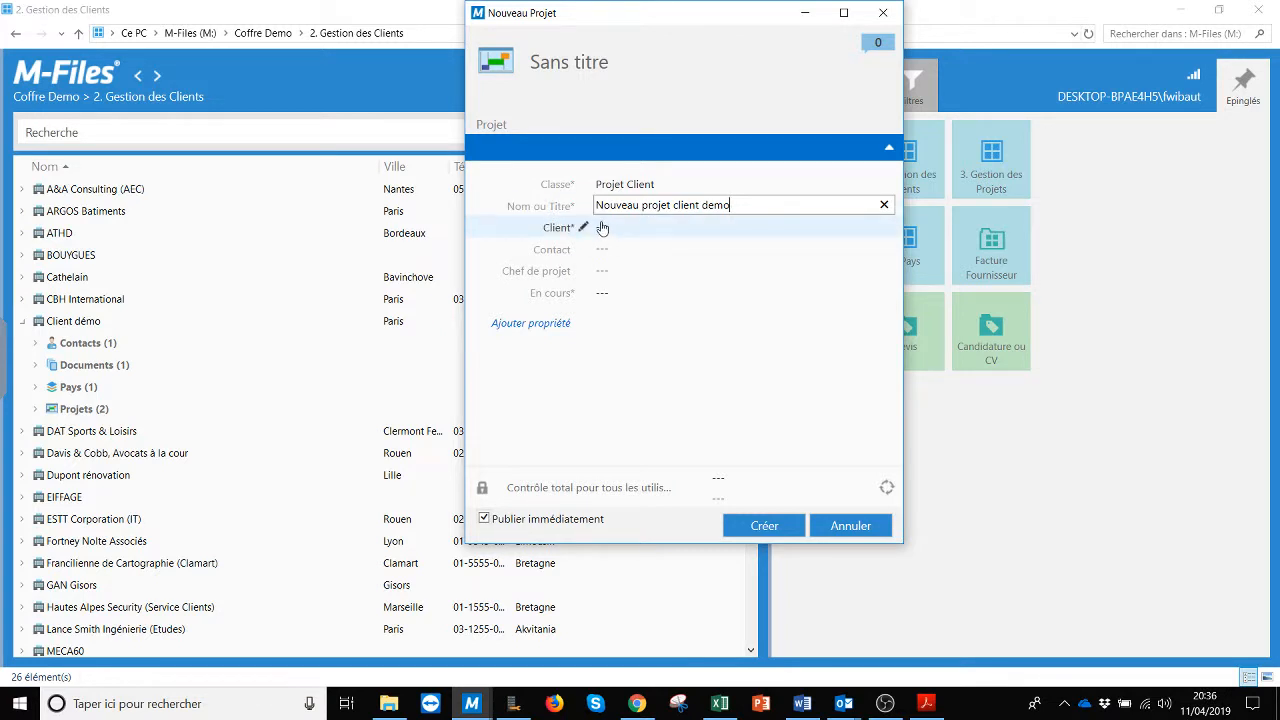
{"action": "left_click", "coordinate": [603, 223]}
{"action": "left_click", "coordinate": [881, 229]}
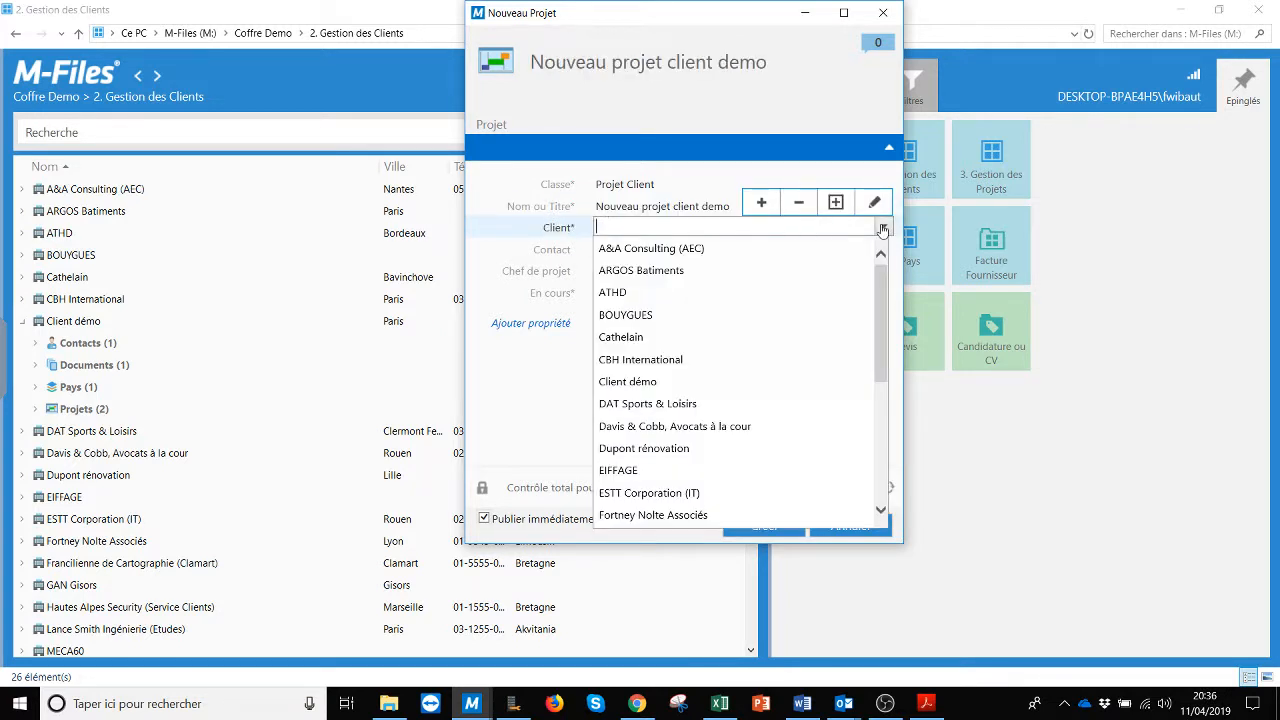
{"action": "left_click", "coordinate": [628, 383]}
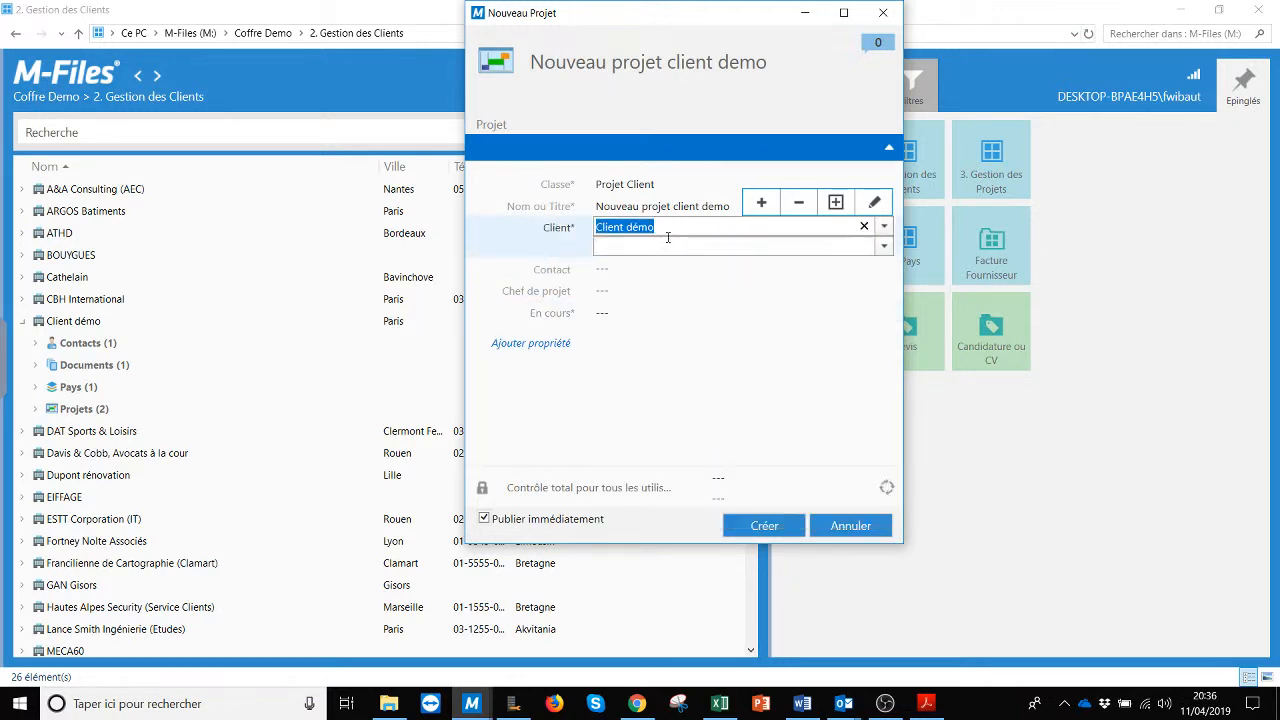
{"action": "left_click", "coordinate": [600, 272]}
{"action": "left_click", "coordinate": [882, 248]}
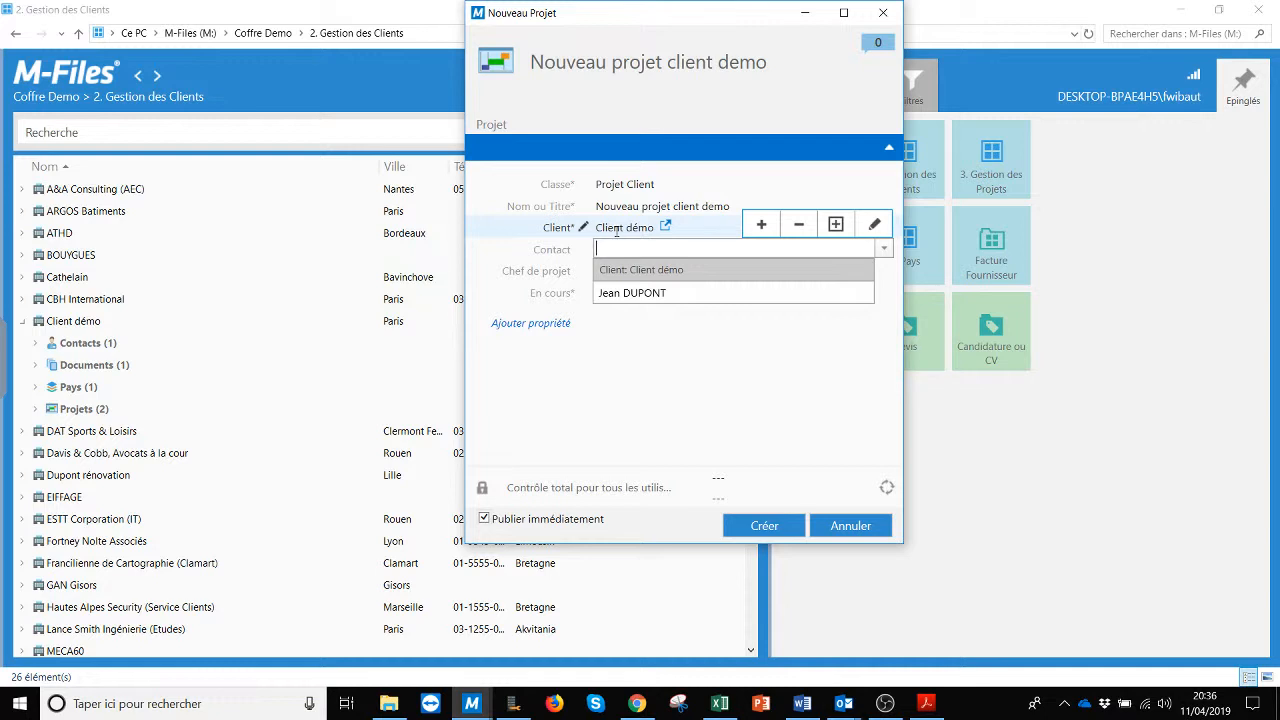
Step: Clear the Client value and choose Client démo's contact person as the project Contact
{"action": "left_click", "coordinate": [494, 378]}
{"action": "left_click", "coordinate": [733, 226]}
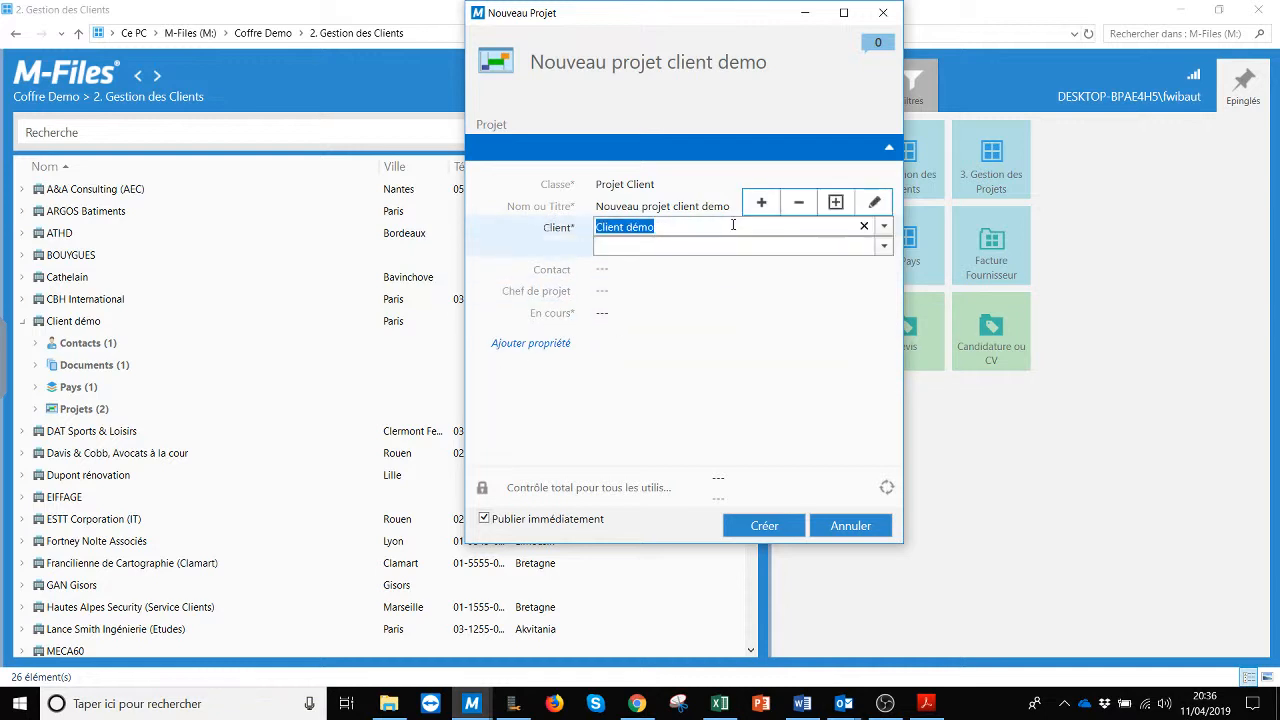
{"action": "key", "text": "Delete"}
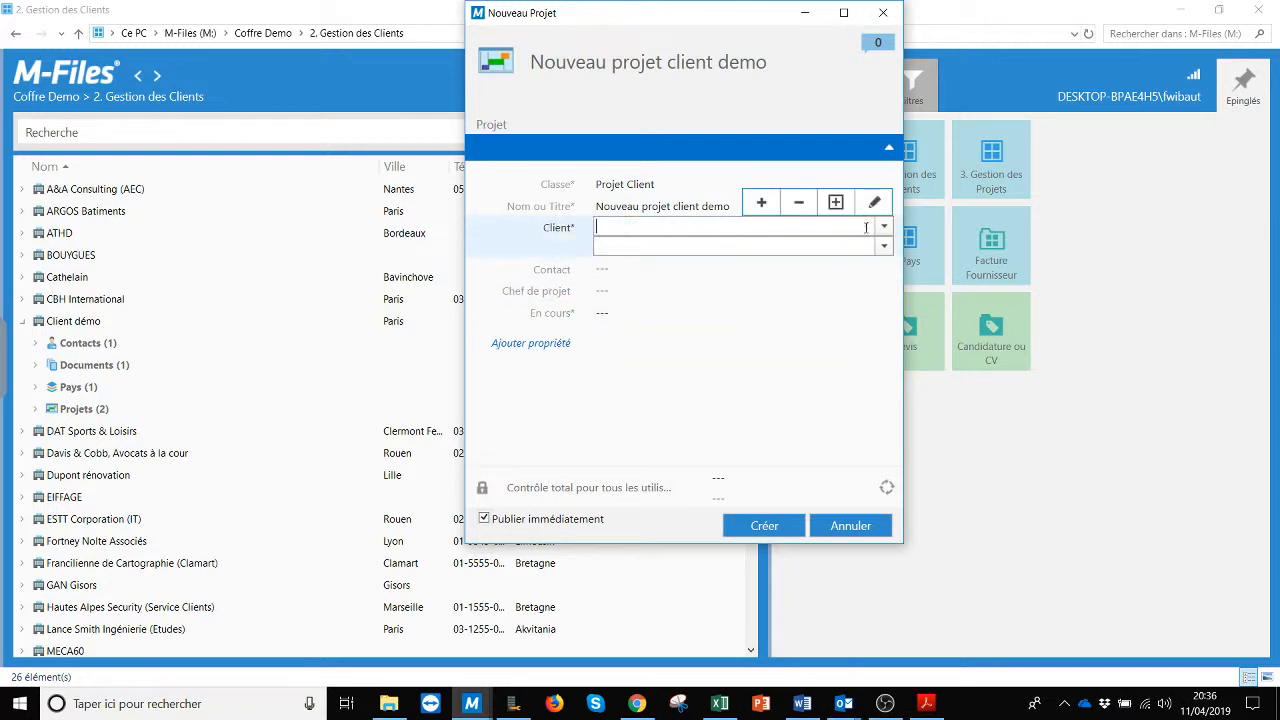
{"action": "left_click", "coordinate": [621, 273]}
{"action": "left_click", "coordinate": [884, 252]}
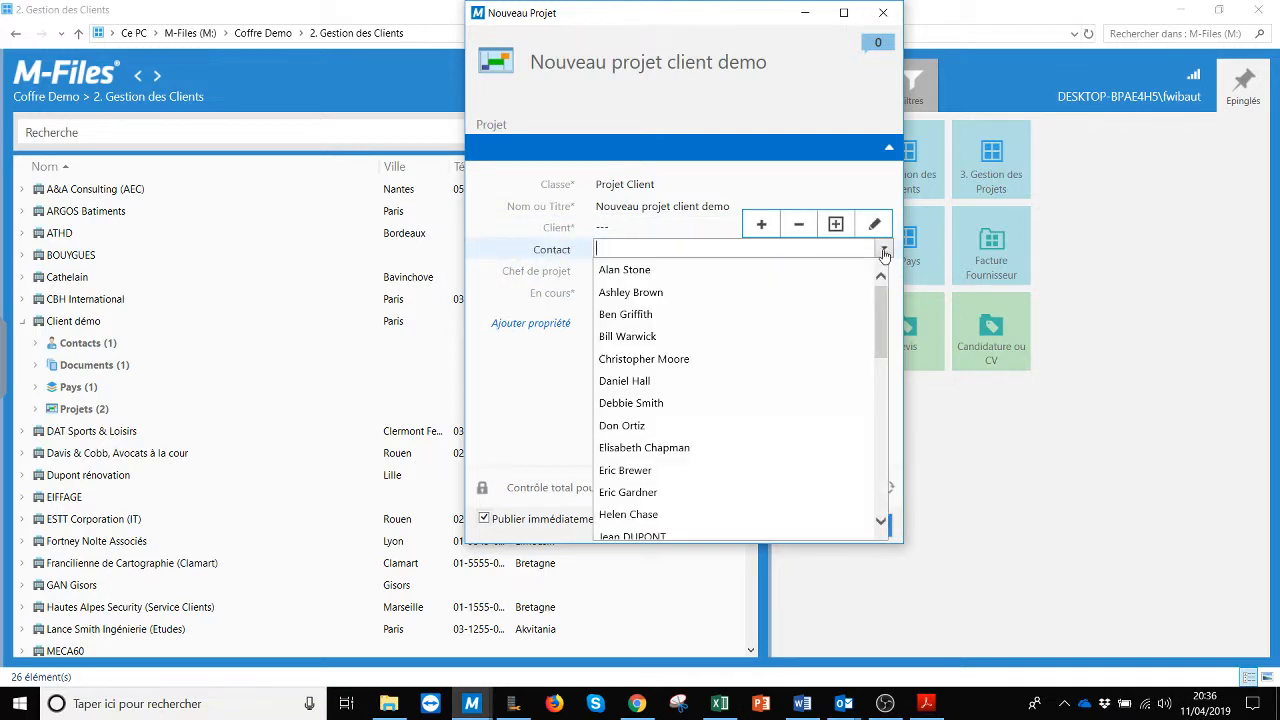
{"action": "mouse_move", "coordinate": [881, 305]}
{"action": "left_mouse_down"}
{"action": "mouse_move", "coordinate": [878, 447]}
{"action": "mouse_move", "coordinate": [884, 292]}
{"action": "left_mouse_up"}
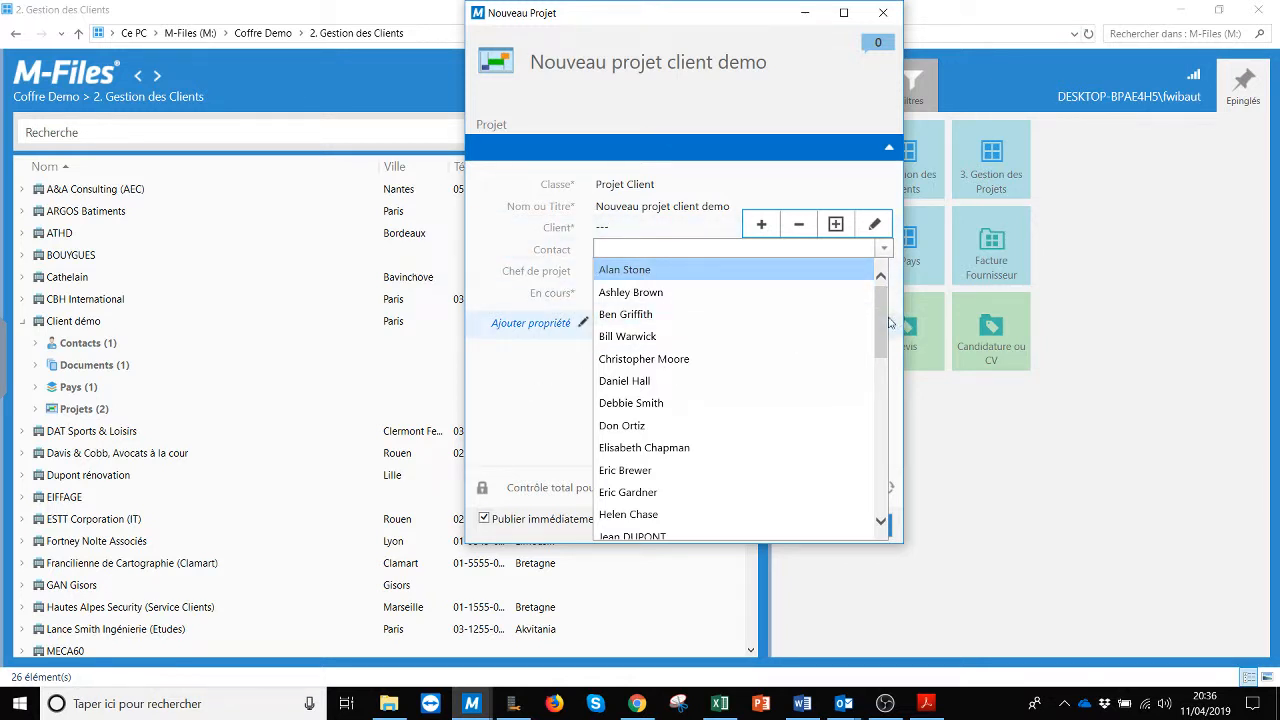
{"action": "left_click_drag", "start_coordinate": [884, 326], "coordinate": [884, 368]}
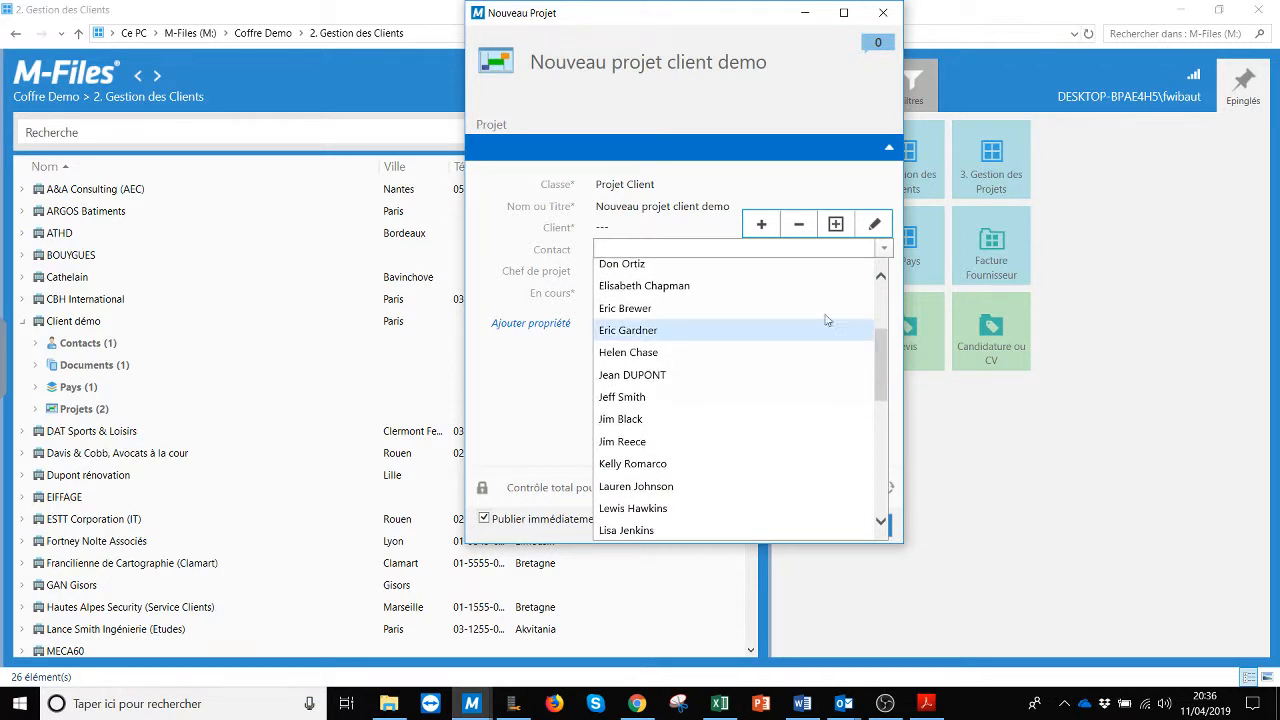
{"action": "left_click", "coordinate": [628, 375]}
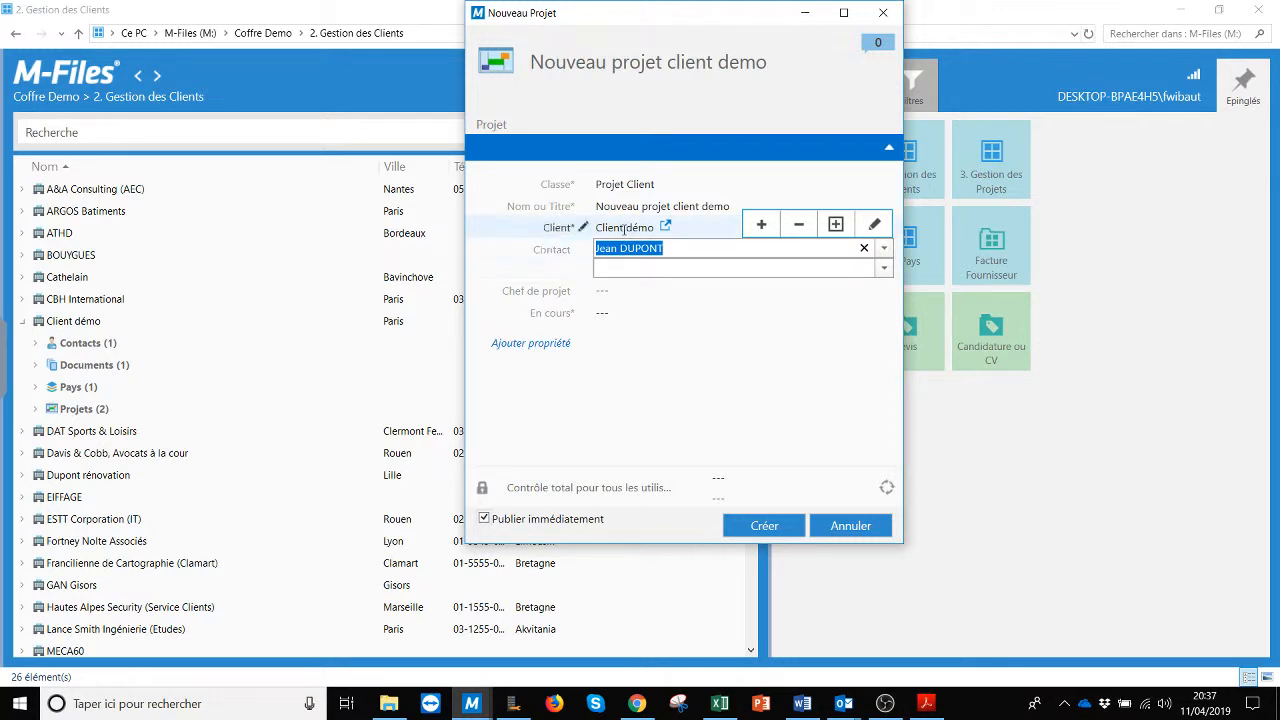
Step: Assign the project manager, set En cours to Oui, and create the project
{"action": "left_click", "coordinate": [606, 293]}
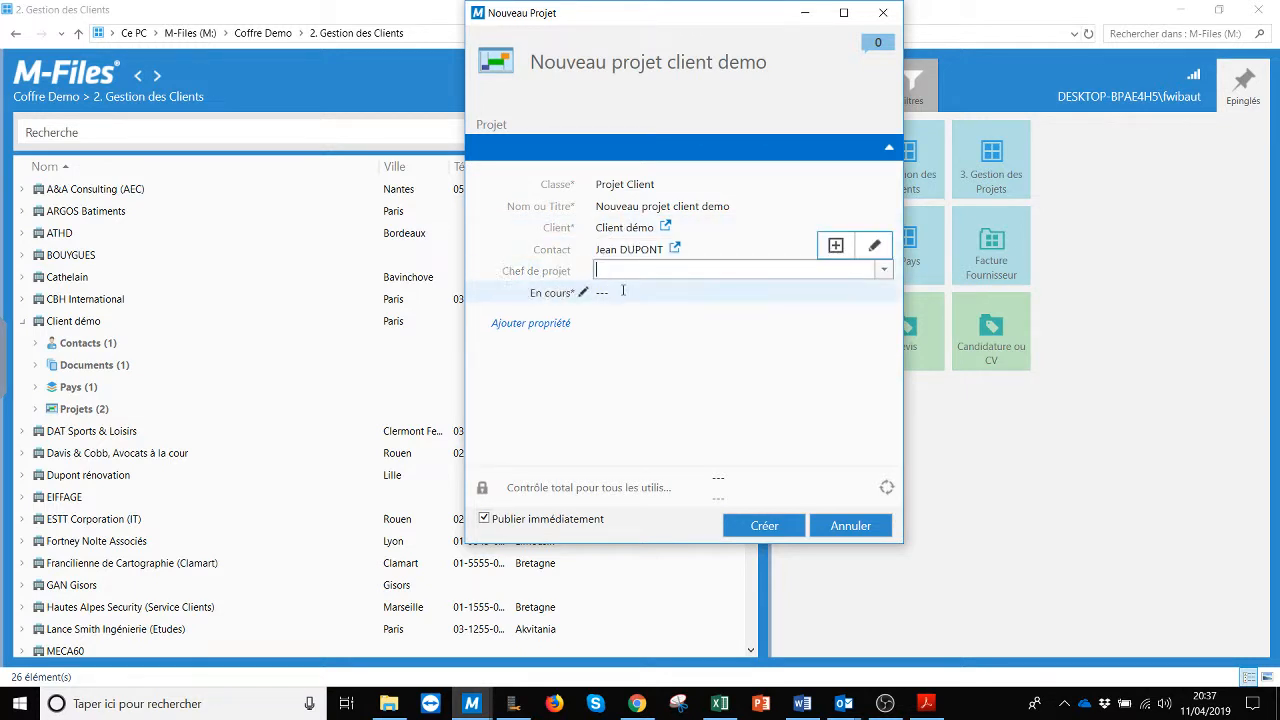
{"action": "left_click", "coordinate": [884, 270]}
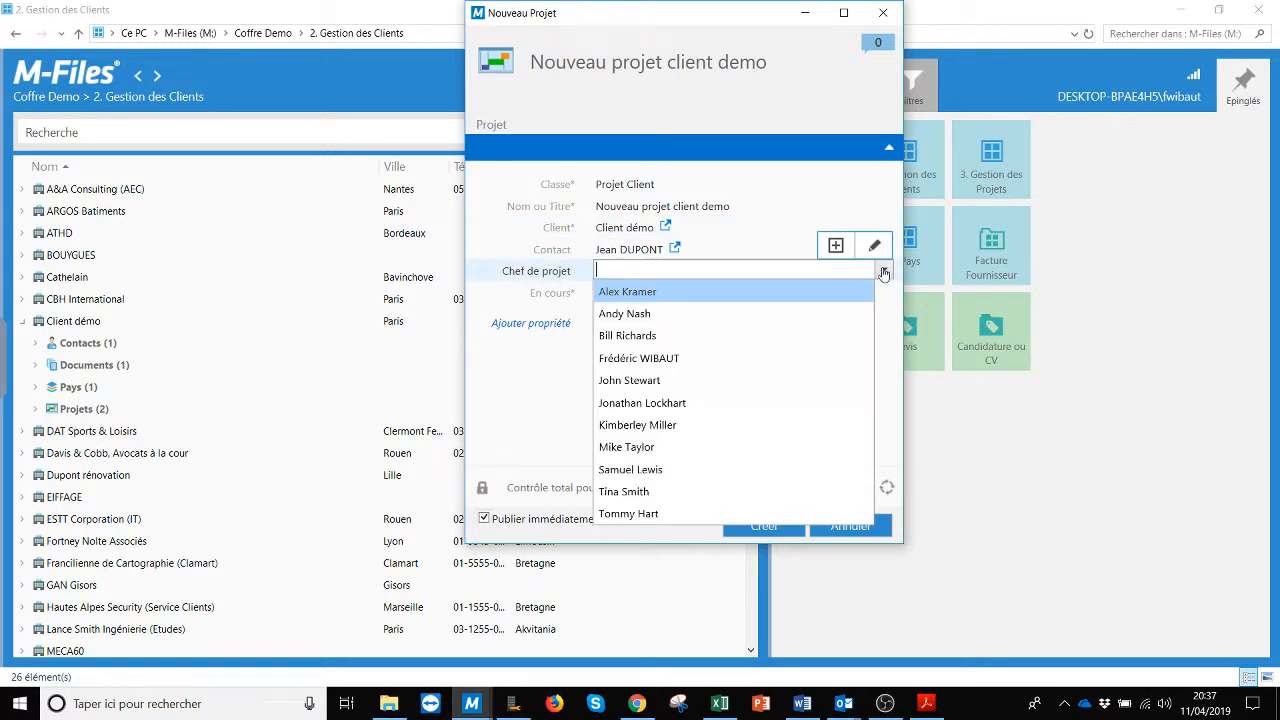
{"action": "left_click", "coordinate": [629, 386]}
{"action": "left_click", "coordinate": [629, 293]}
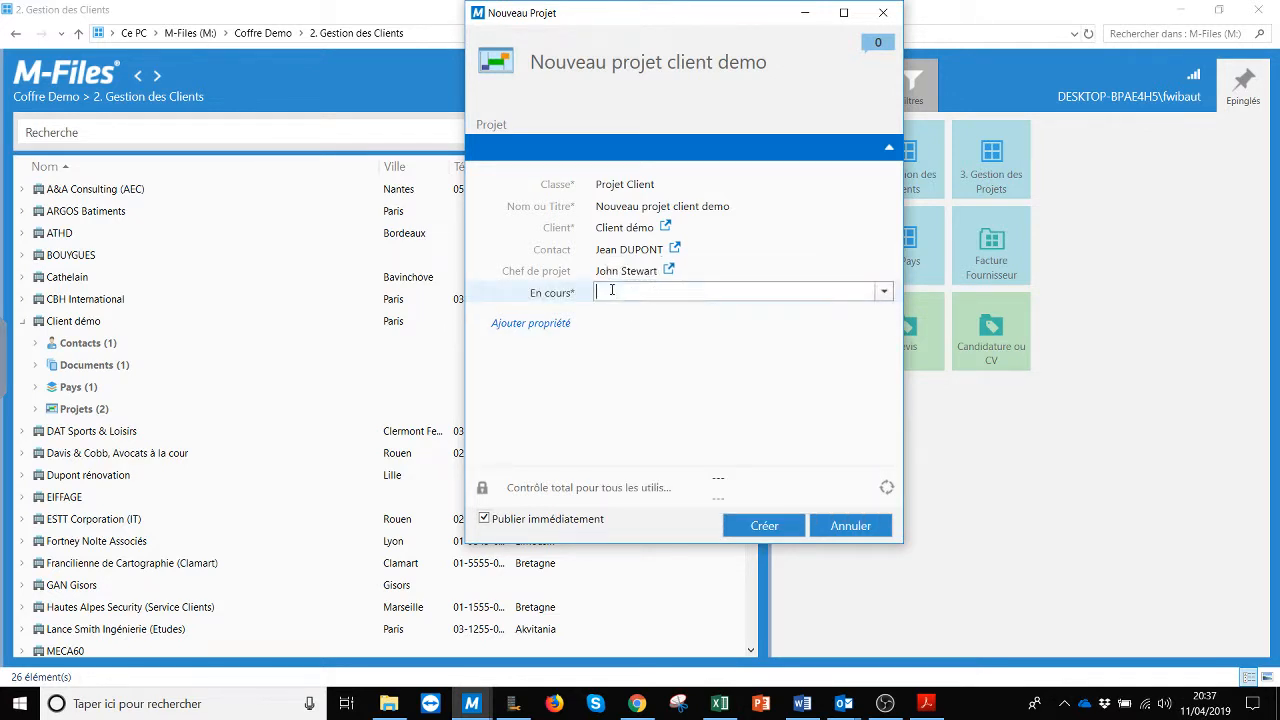
{"action": "left_click", "coordinate": [884, 292]}
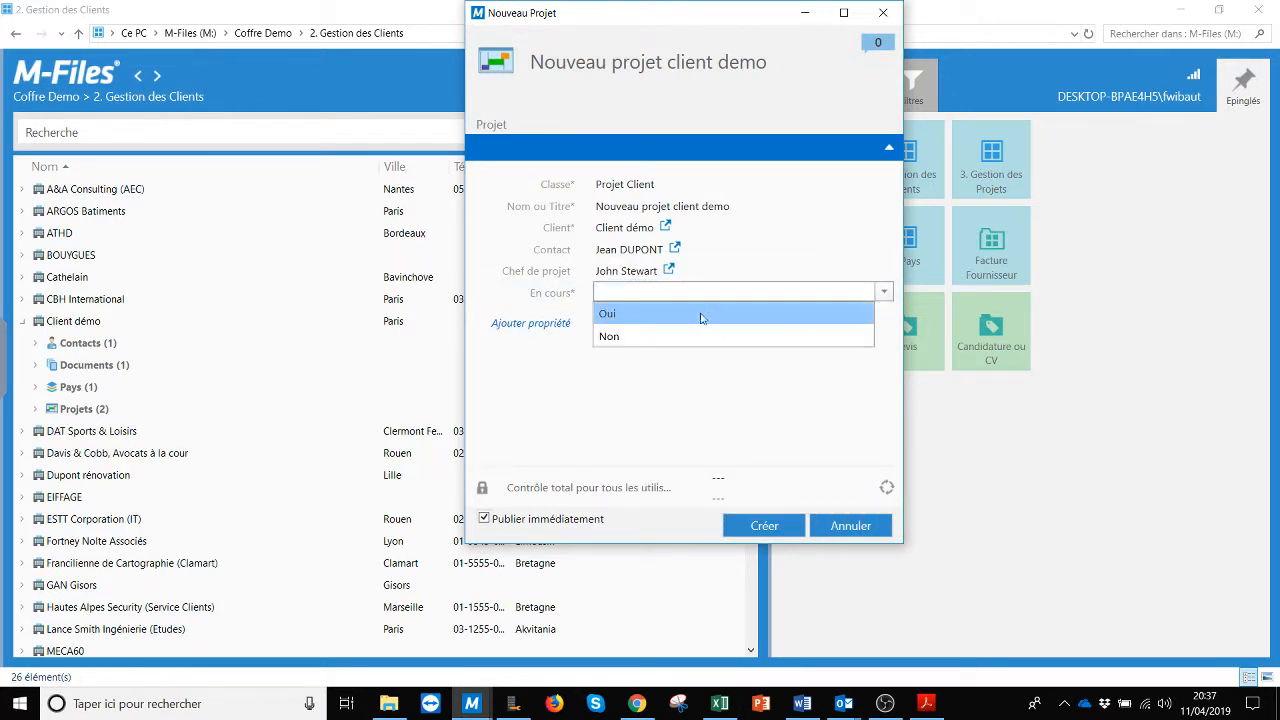
{"action": "left_click", "coordinate": [610, 314]}
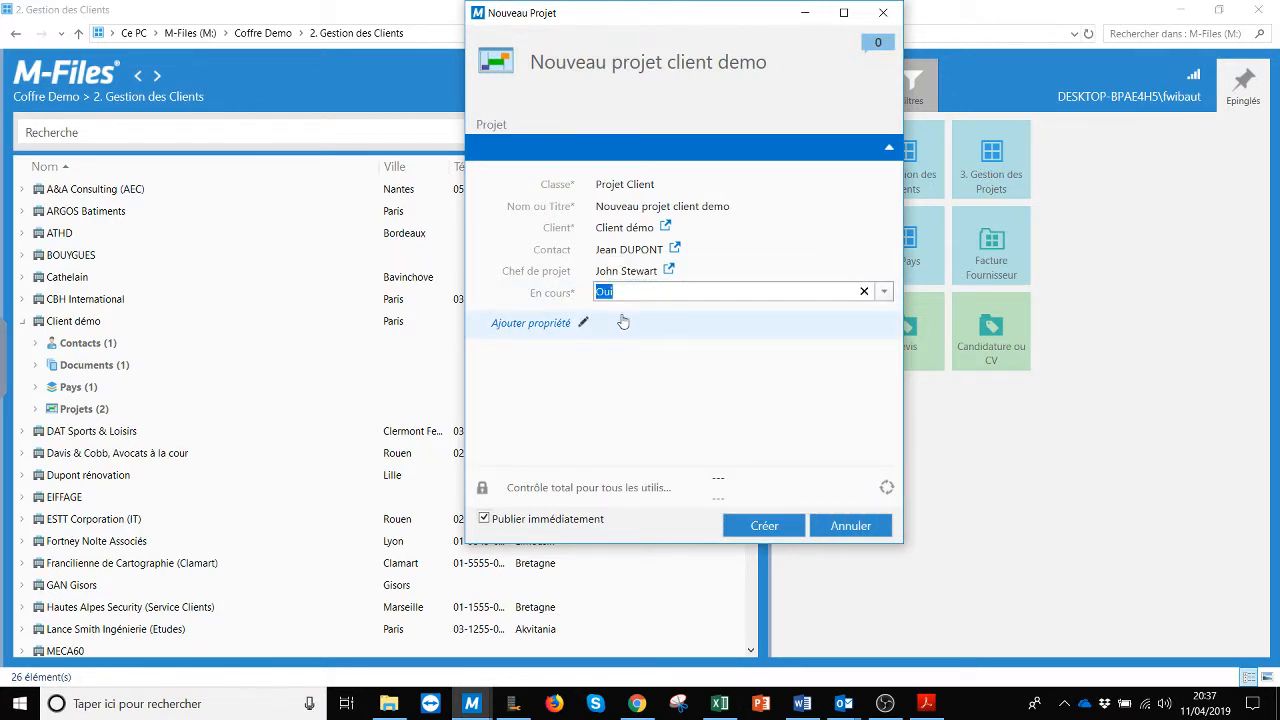
{"action": "left_click", "coordinate": [769, 528]}
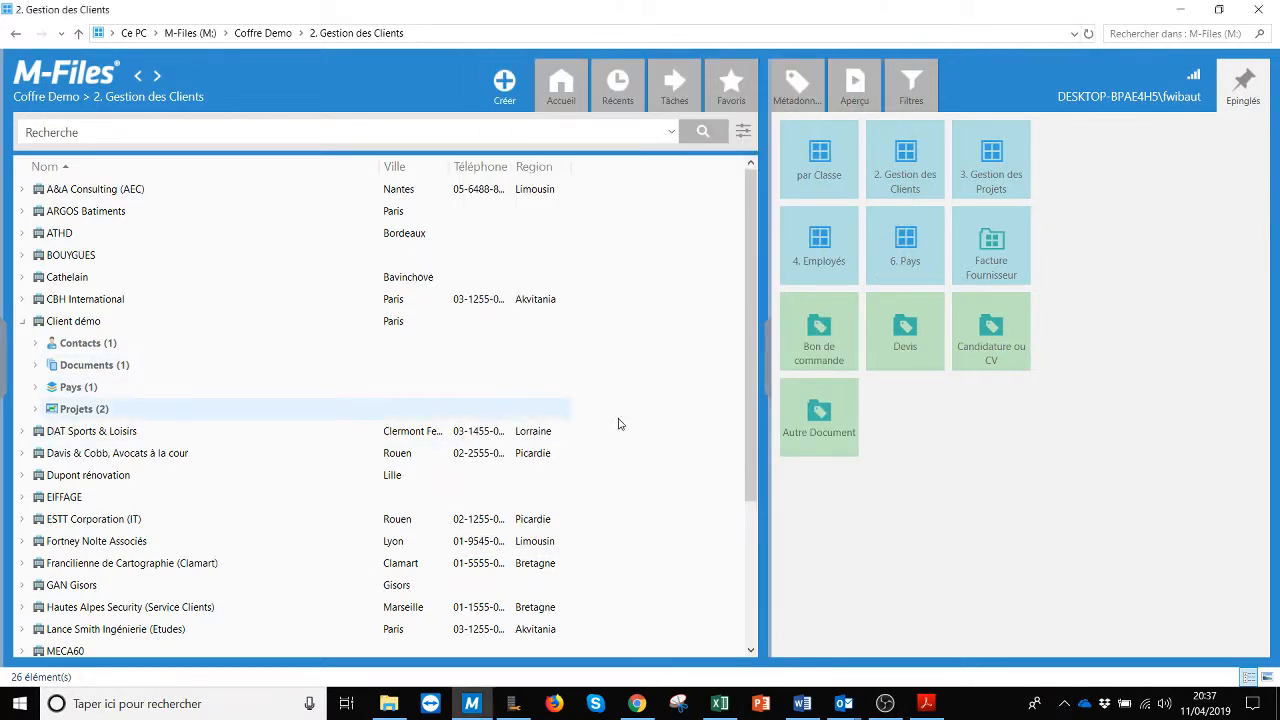
{"action": "left_click", "coordinate": [23, 322]}
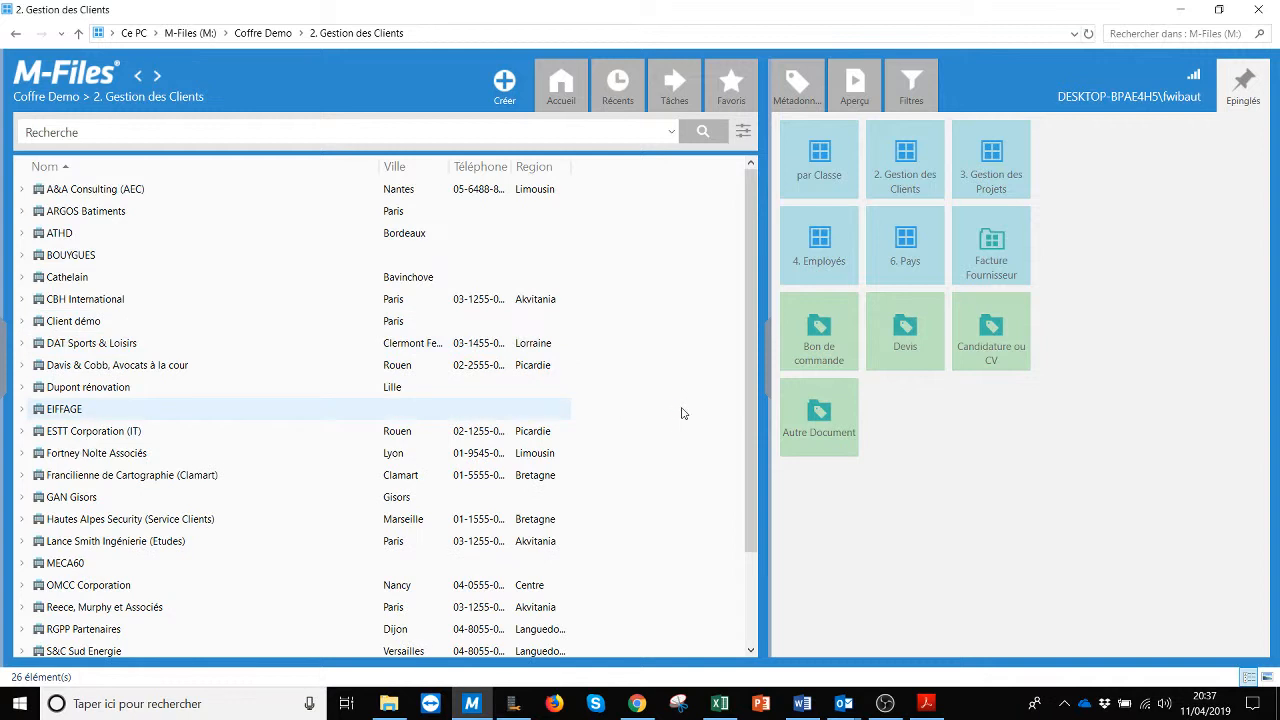
{"action": "left_click", "coordinate": [23, 324]}
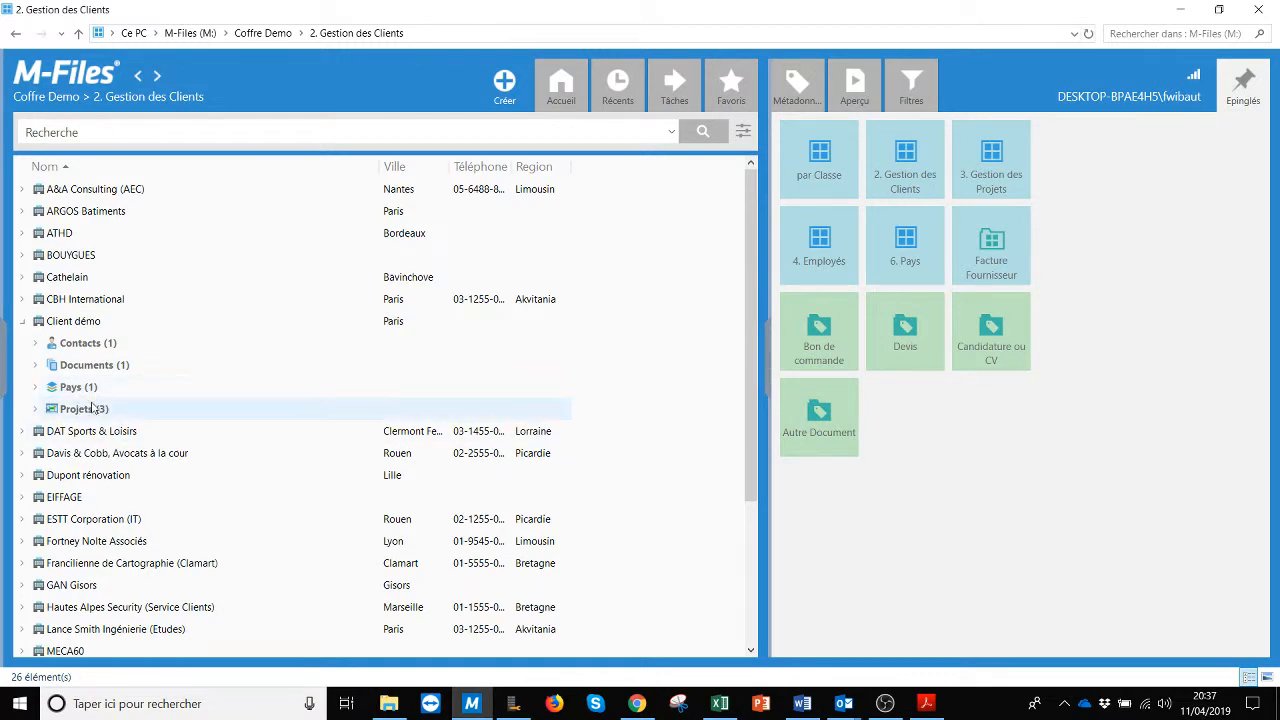
{"action": "left_click", "coordinate": [36, 409]}
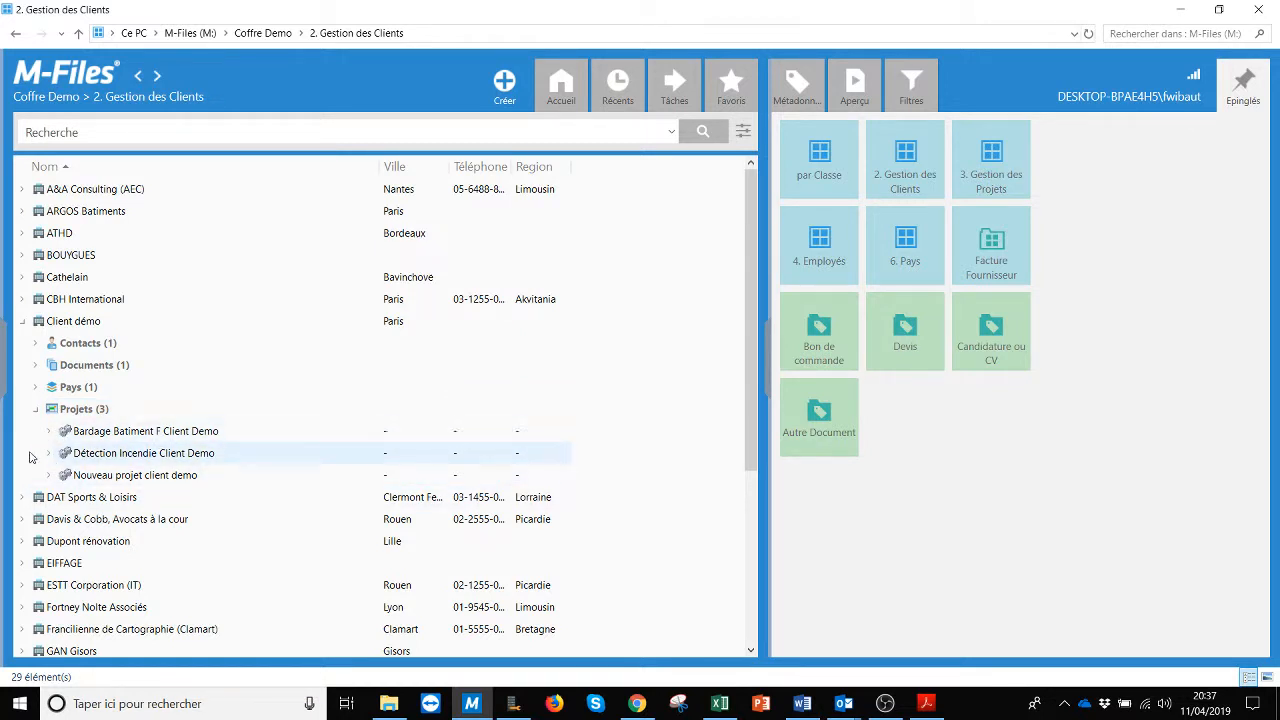
{"action": "left_click", "coordinate": [48, 475]}
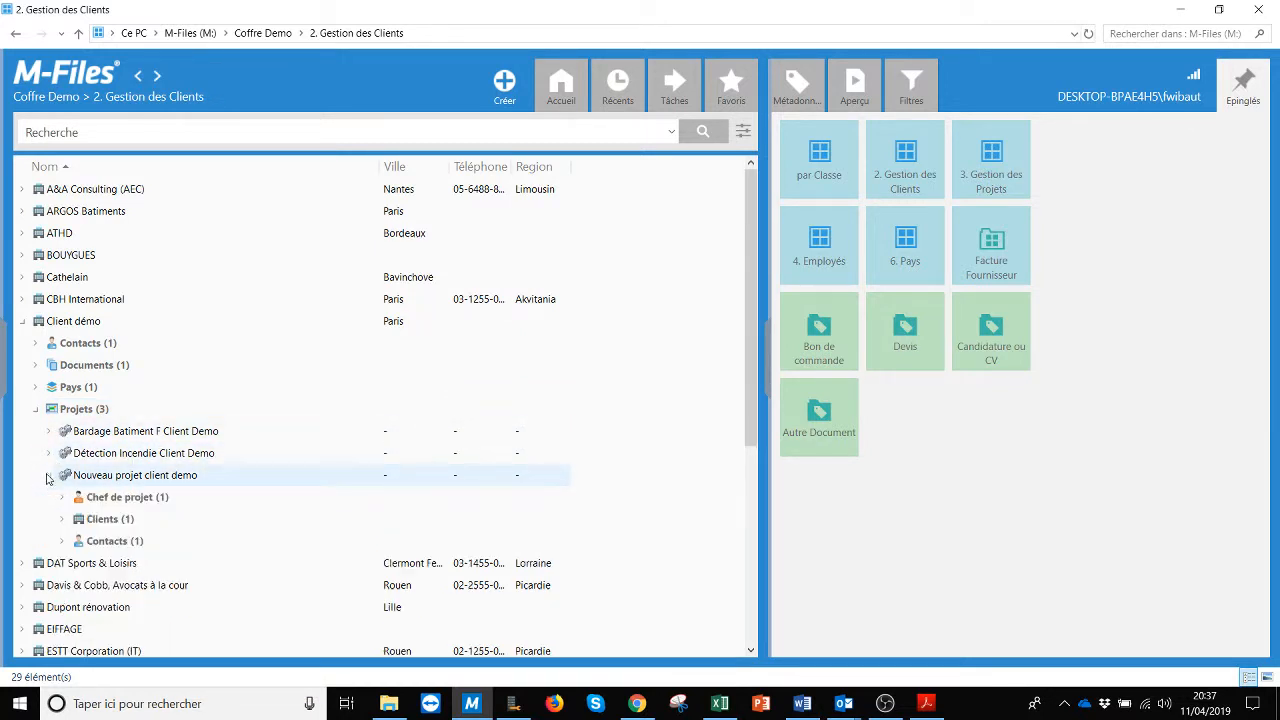
{"action": "left_click", "coordinate": [62, 498]}
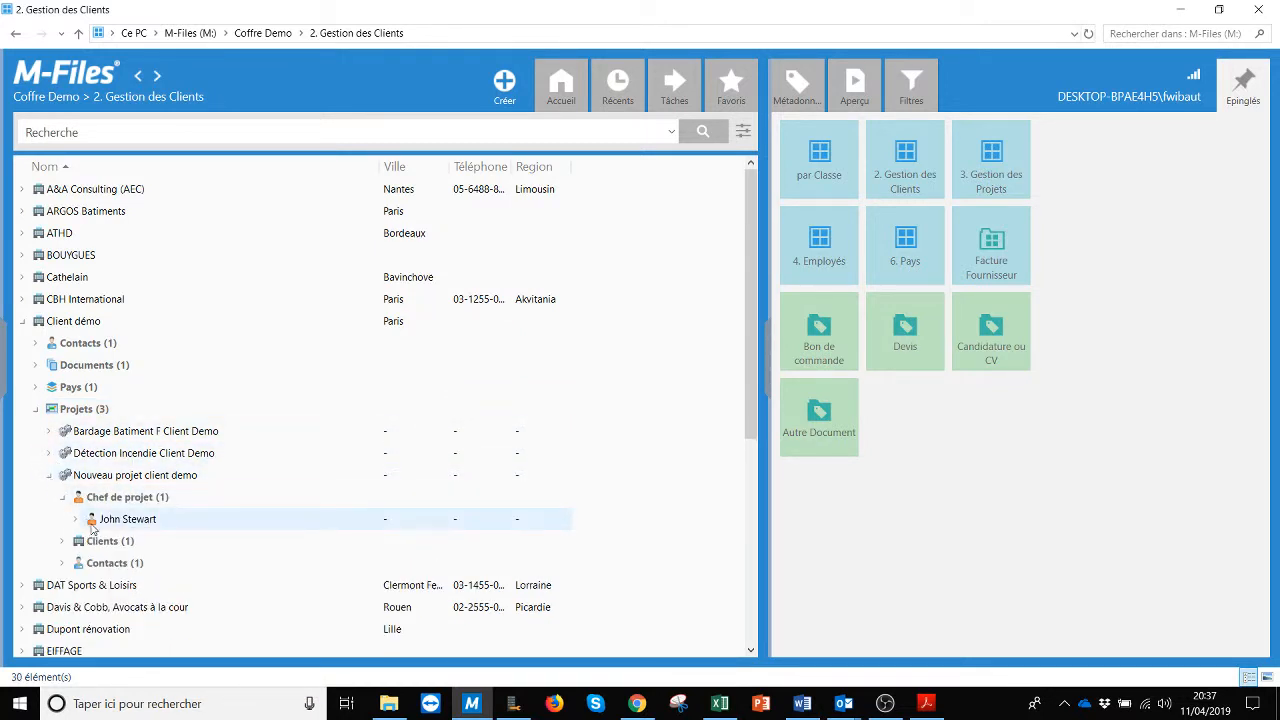
{"action": "left_click", "coordinate": [814, 247]}
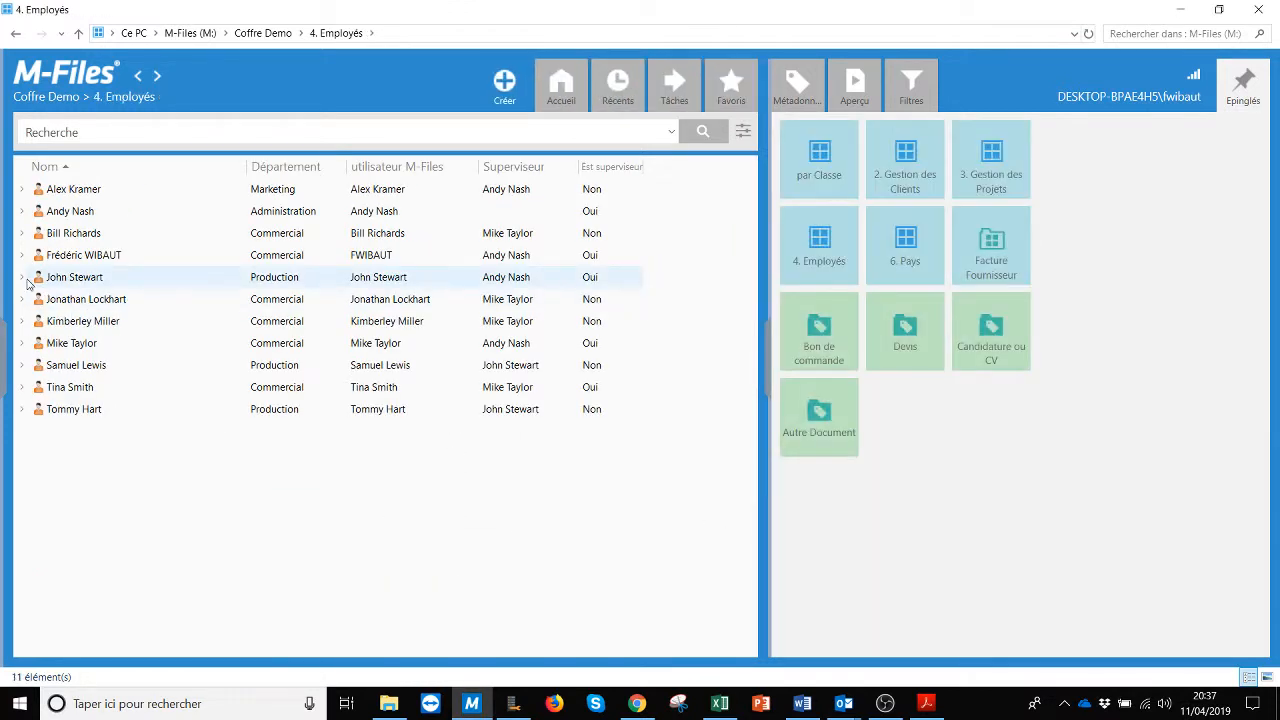
{"action": "left_click", "coordinate": [22, 277]}
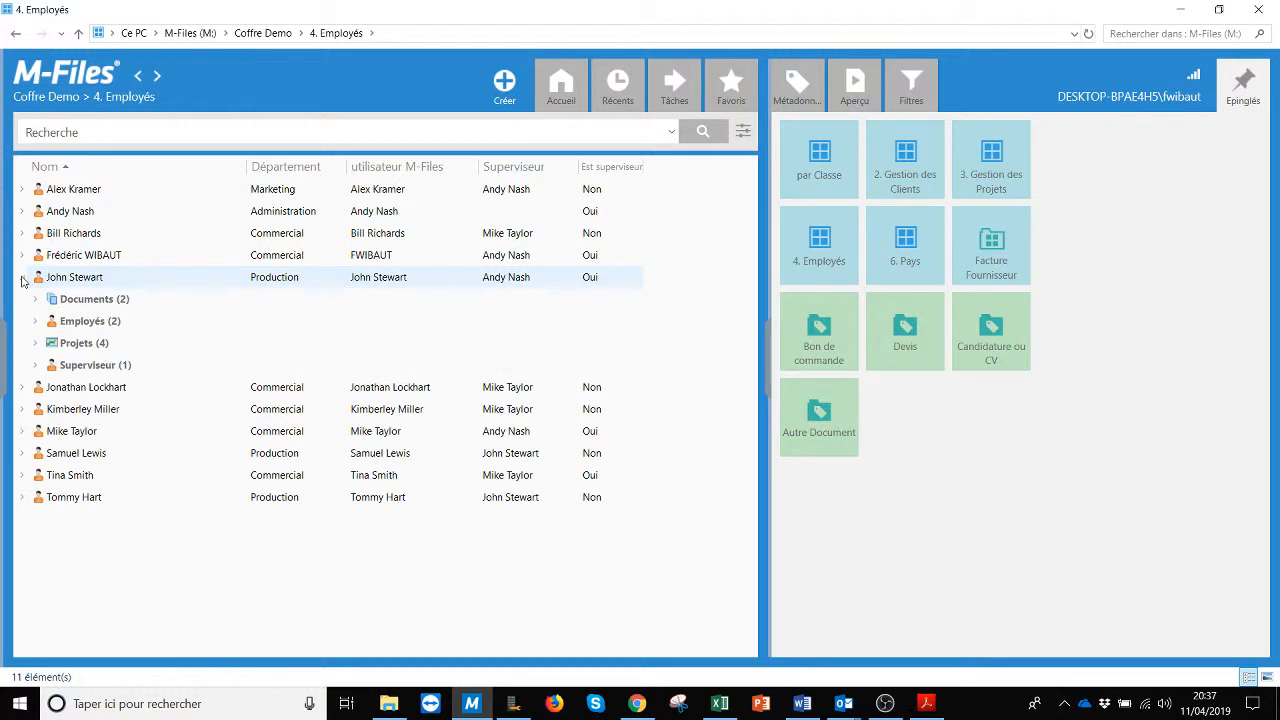
{"action": "left_click", "coordinate": [36, 343]}
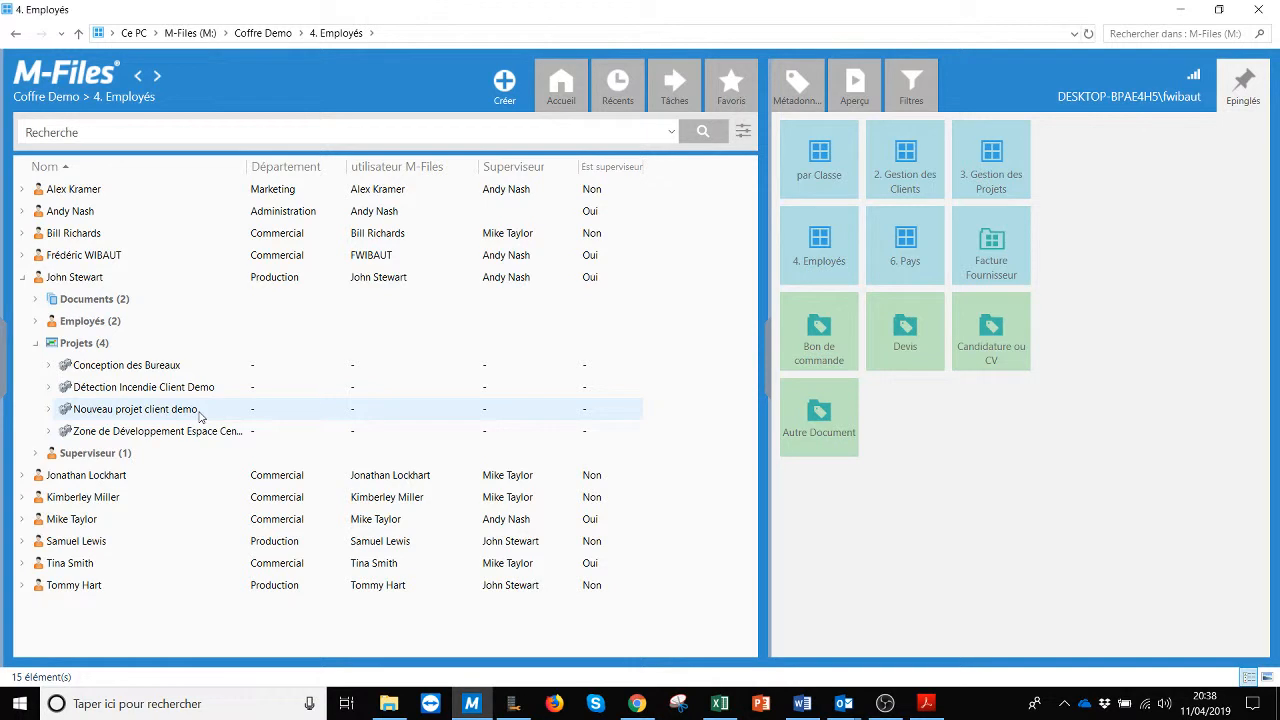
{"action": "left_click", "coordinate": [27, 280]}
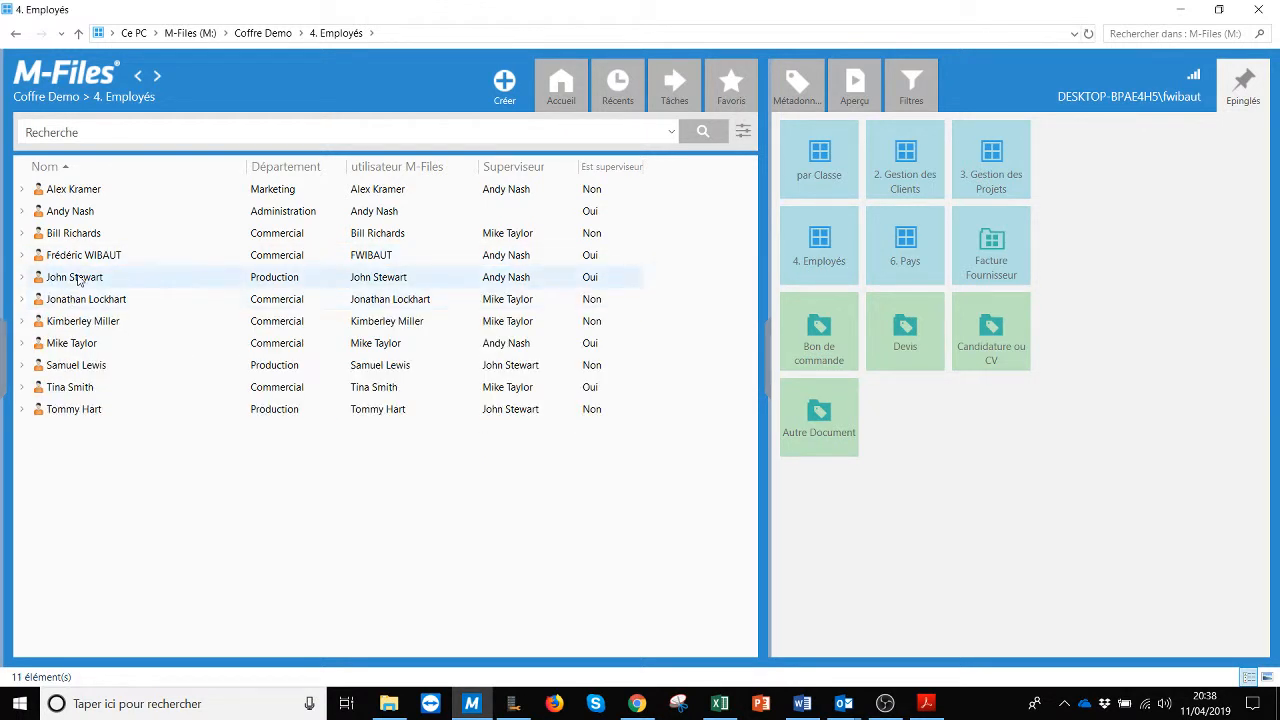
{"action": "left_click", "coordinate": [23, 280]}
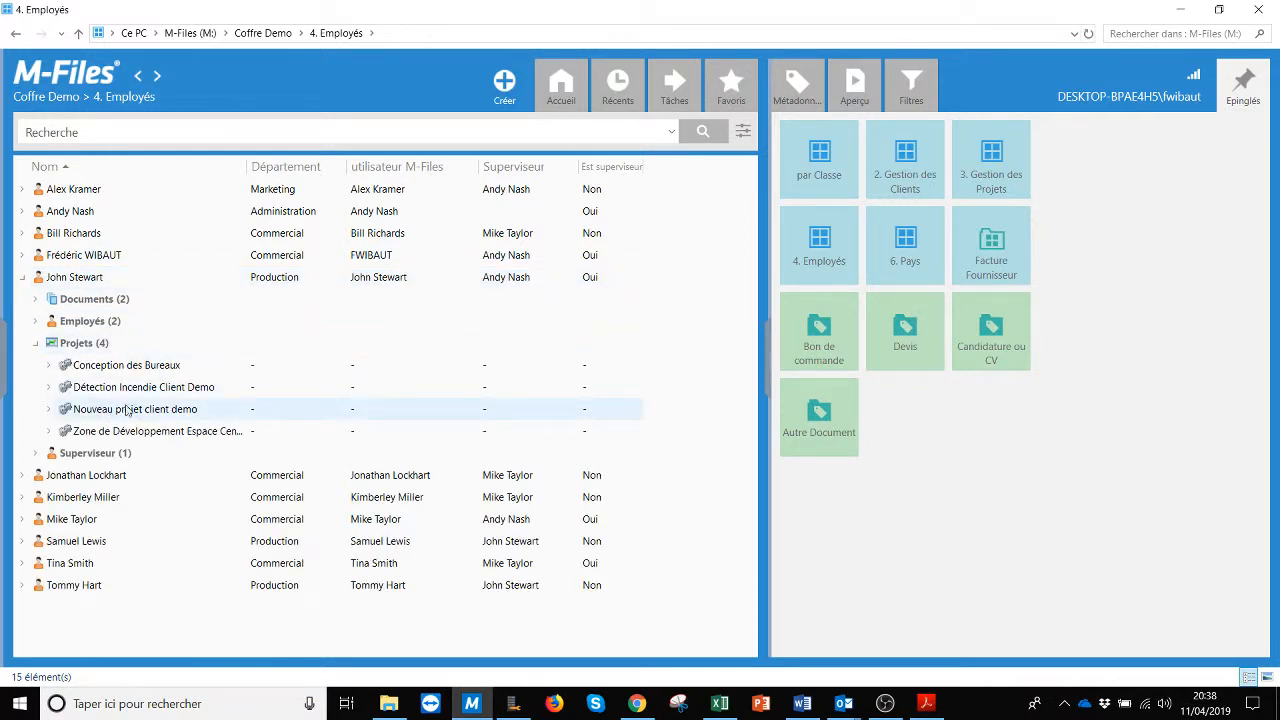
Step: Set invoice Facture No 811 - UPS's Projet to Nouveau projet client demo and save it
{"action": "left_click", "coordinate": [992, 250]}
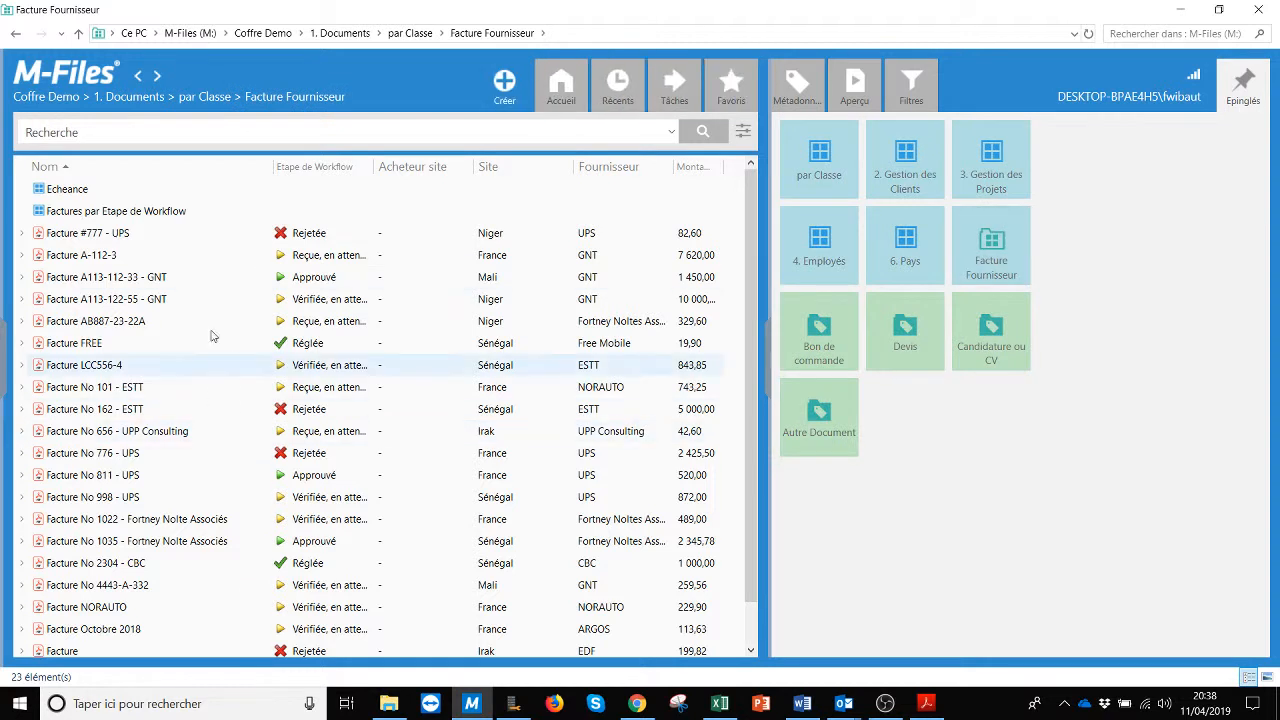
{"action": "left_click", "coordinate": [108, 481]}
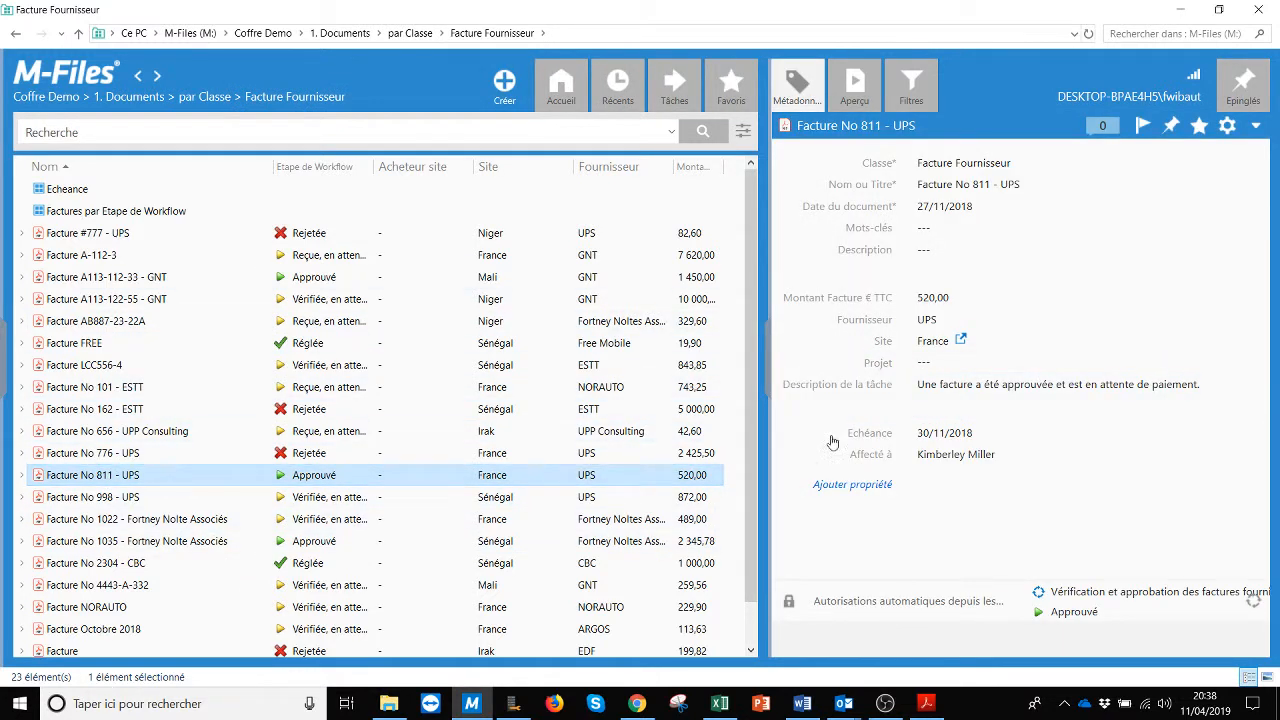
{"action": "left_click", "coordinate": [937, 362]}
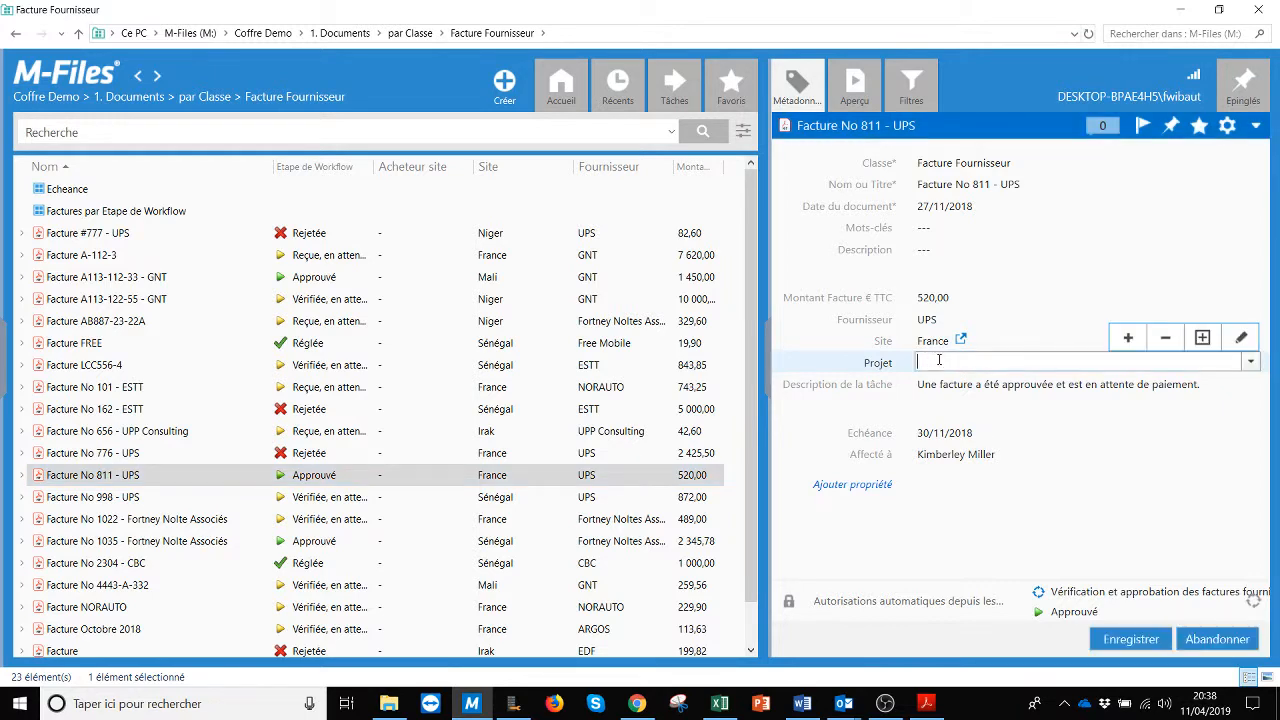
{"action": "left_click", "coordinate": [1250, 362]}
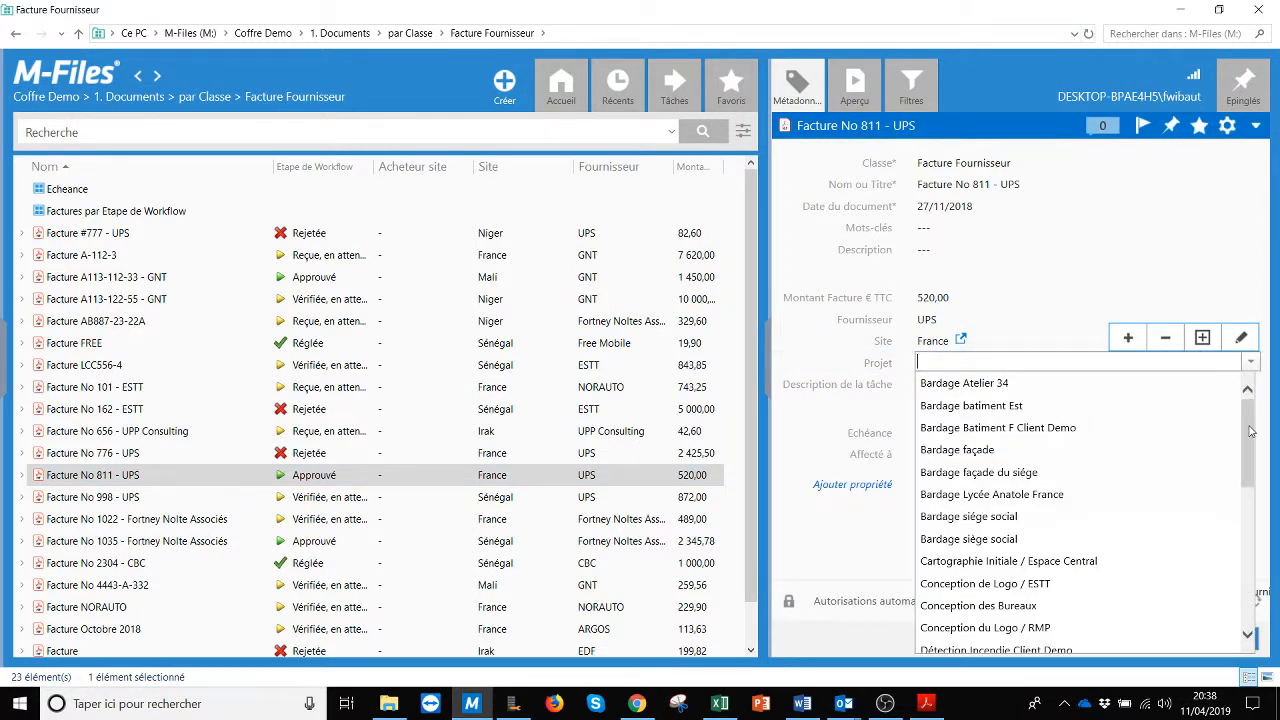
{"action": "left_click_drag", "start_coordinate": [1250, 431], "coordinate": [1247, 535]}
{"action": "left_click", "coordinate": [985, 560]}
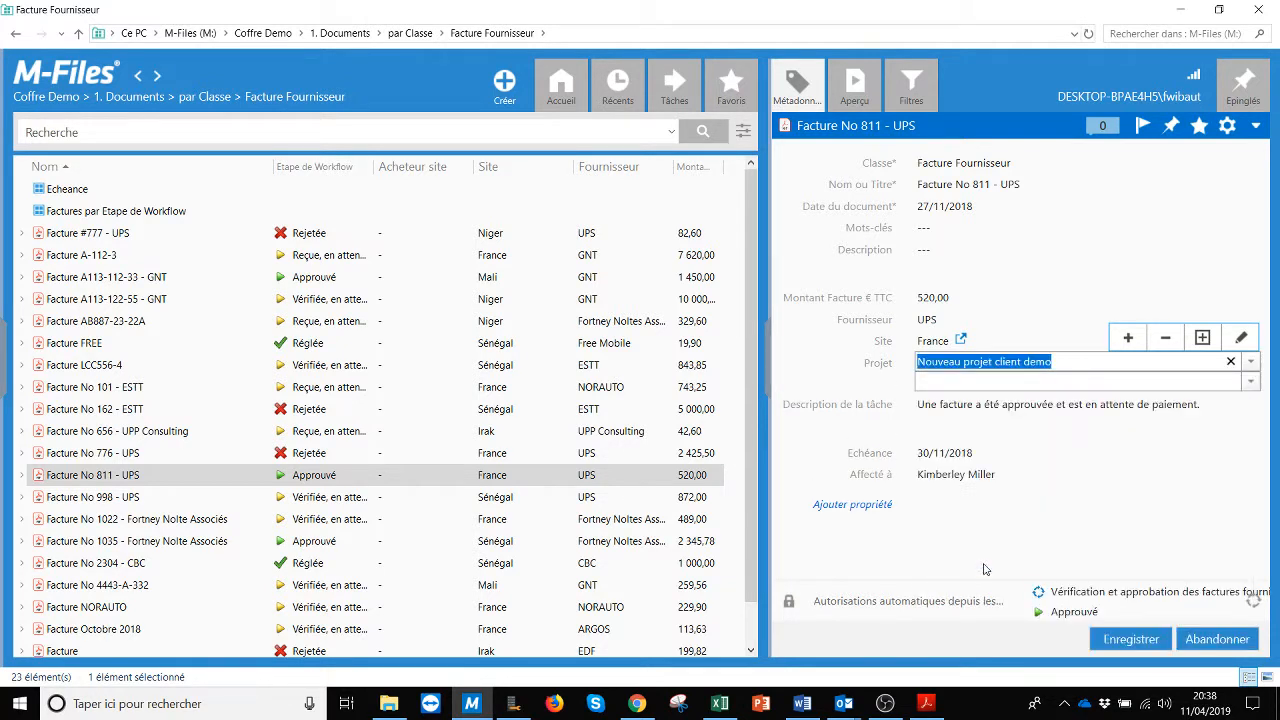
{"action": "left_click", "coordinate": [1122, 645]}
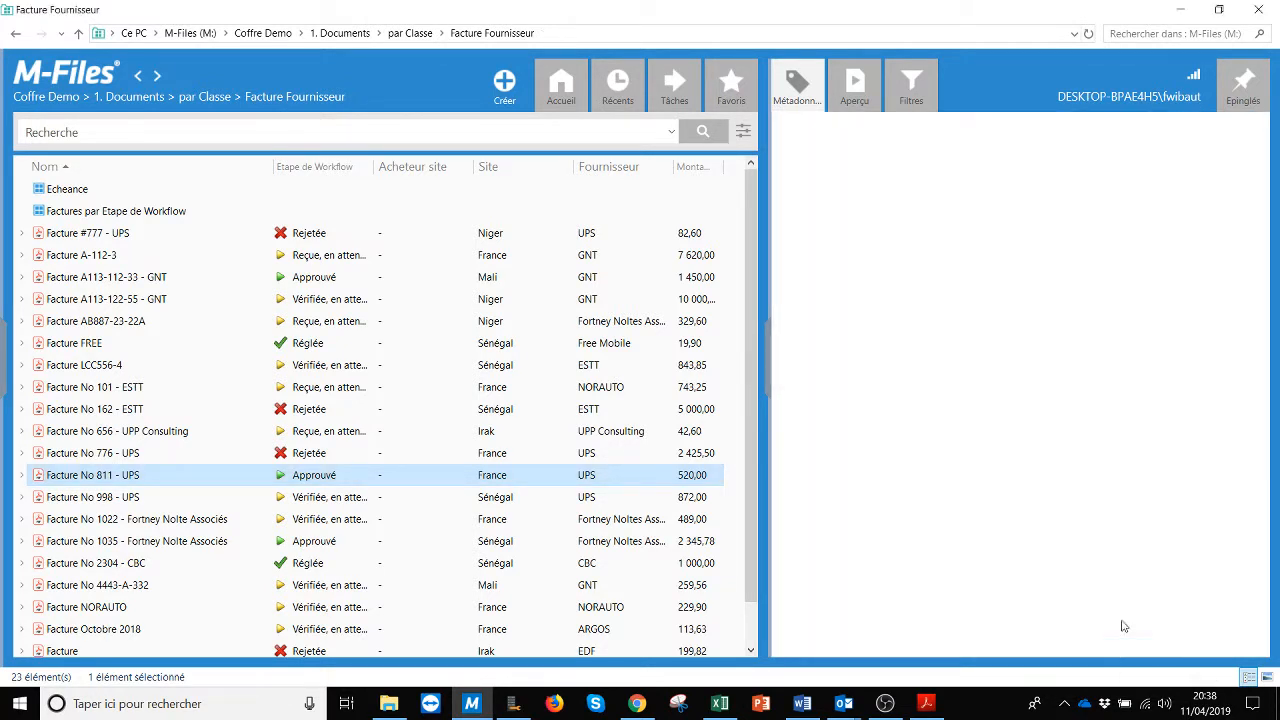
Step: From Accueil in 2. Gestion des Clients, drill into Client démo > Projets > Nouveau projet client demo > Documents to find Facture No 811 - UPS
{"action": "left_click", "coordinate": [563, 86]}
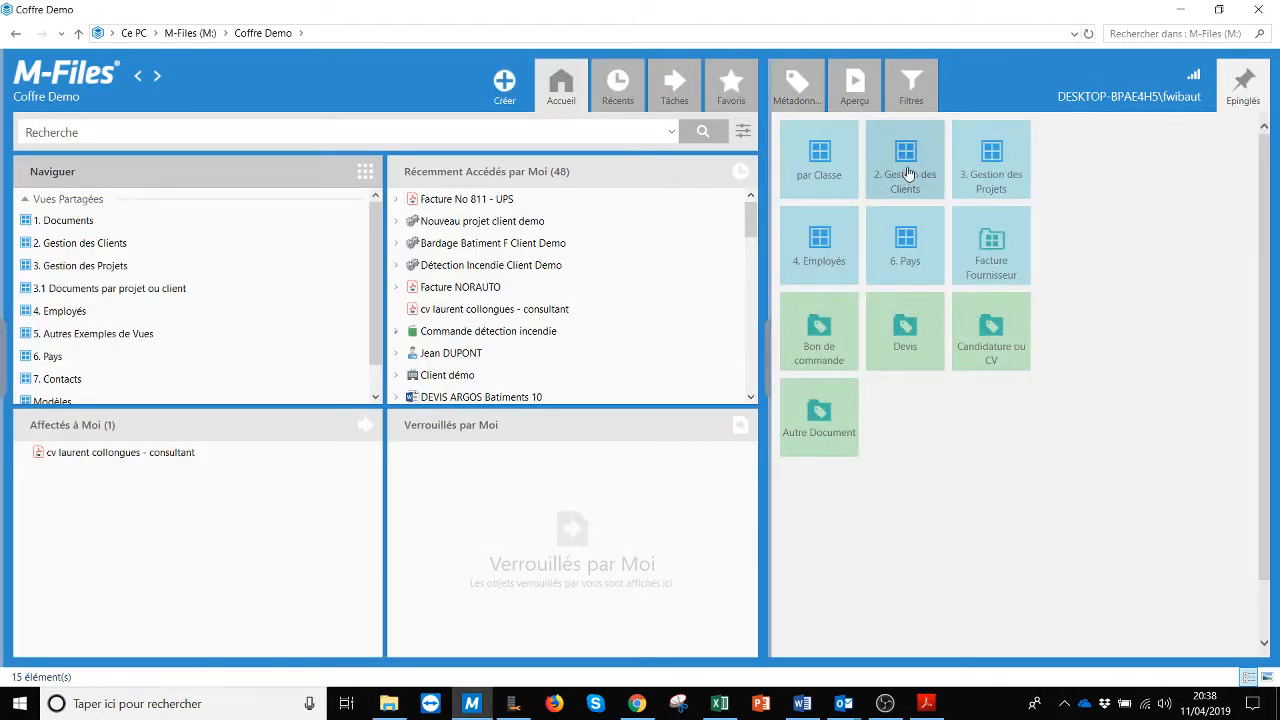
{"action": "left_click", "coordinate": [905, 158]}
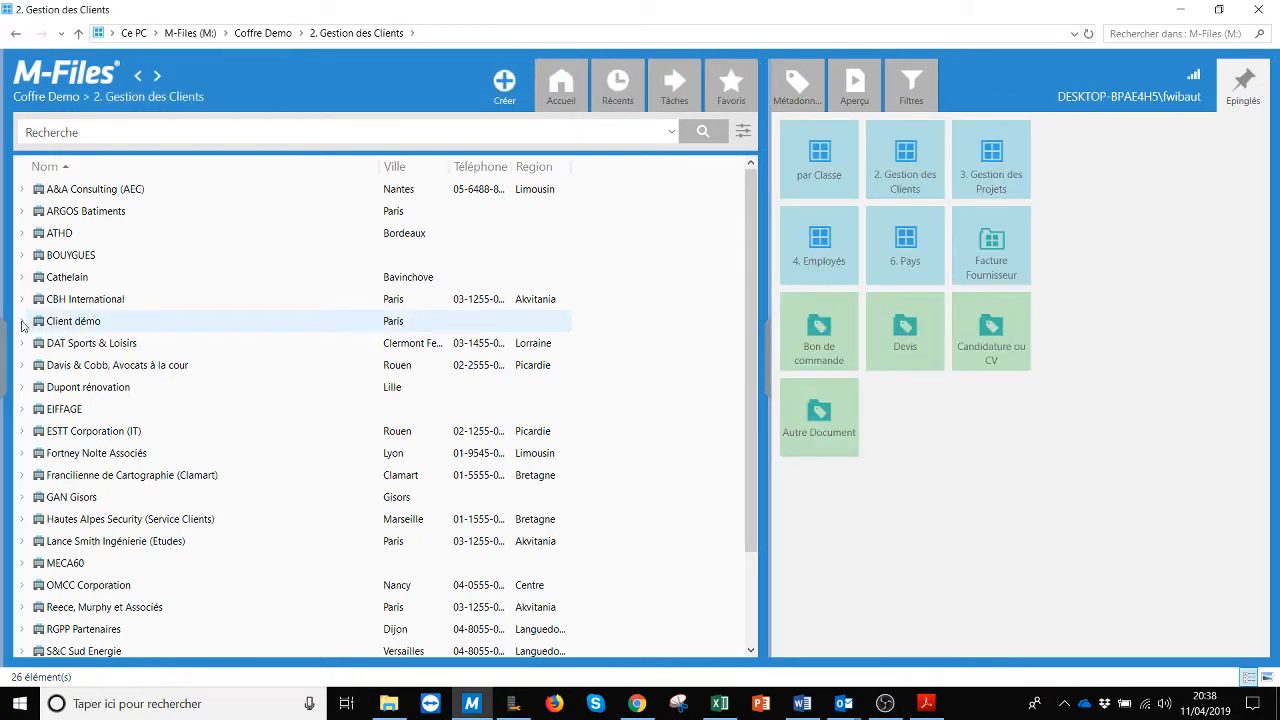
{"action": "left_click", "coordinate": [22, 321]}
{"action": "left_click", "coordinate": [35, 410]}
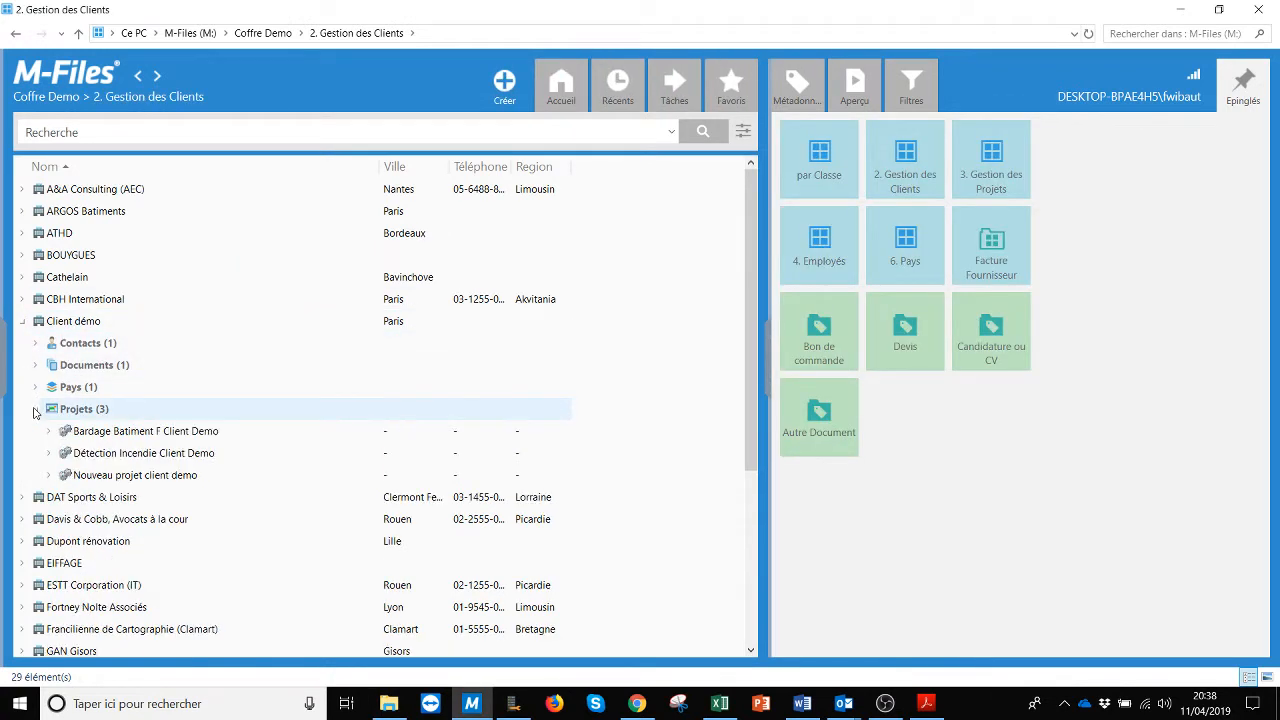
{"action": "left_click", "coordinate": [48, 476]}
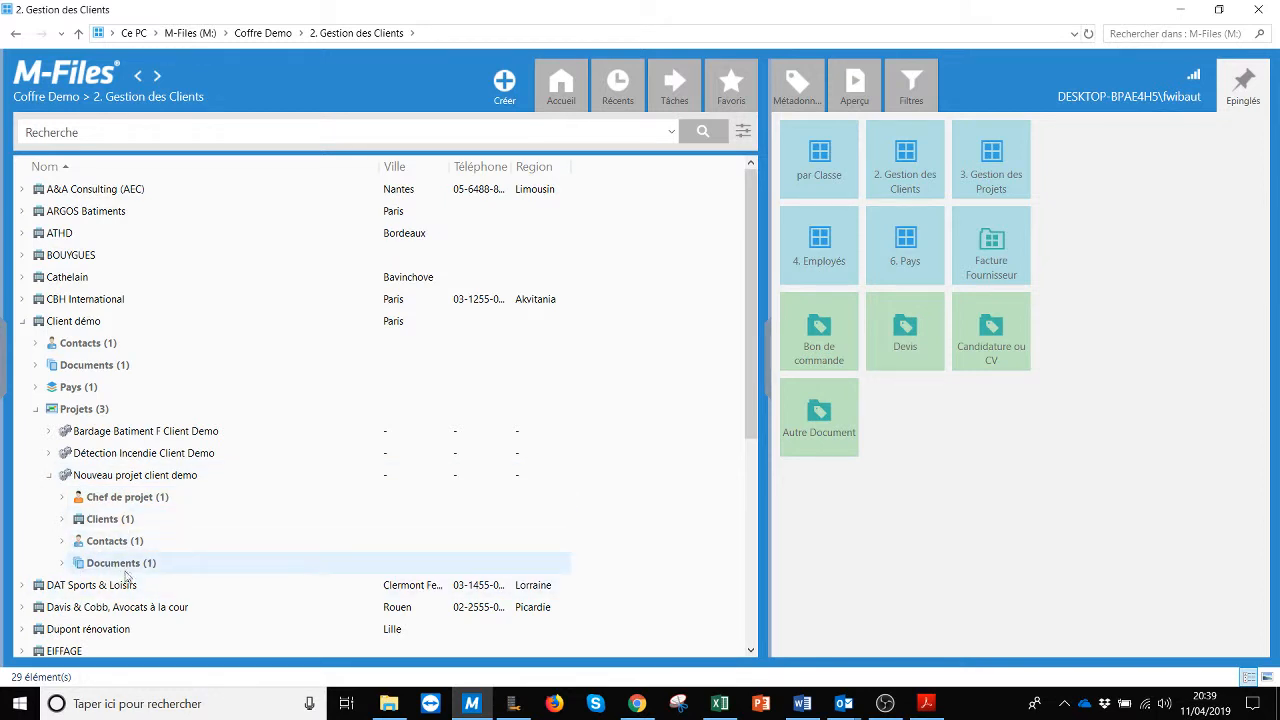
{"action": "left_click", "coordinate": [61, 564]}
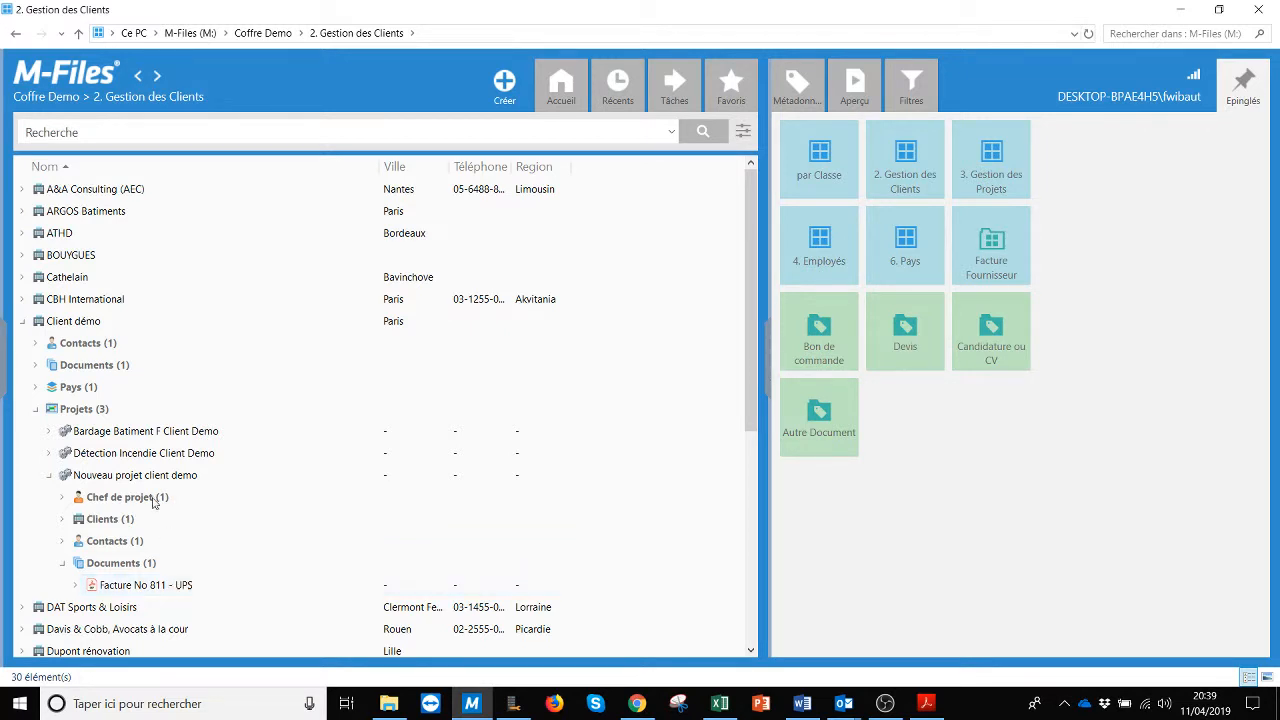
{"action": "left_click", "coordinate": [102, 560]}
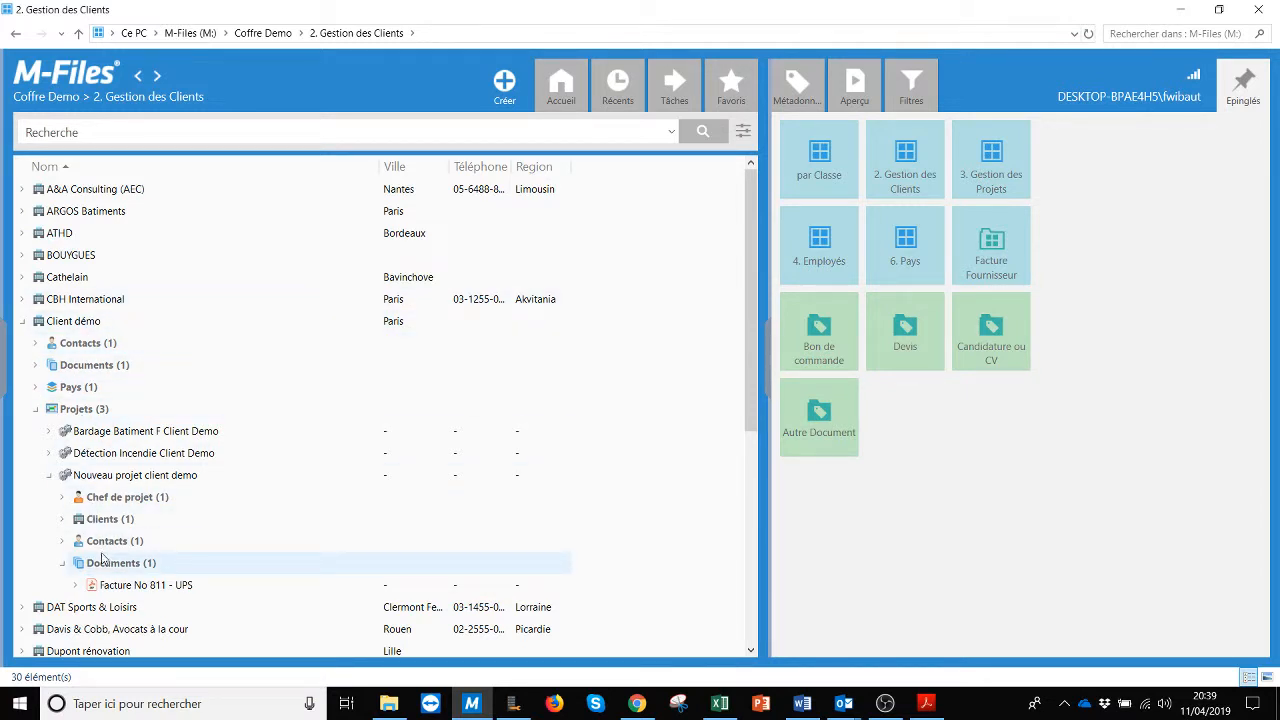